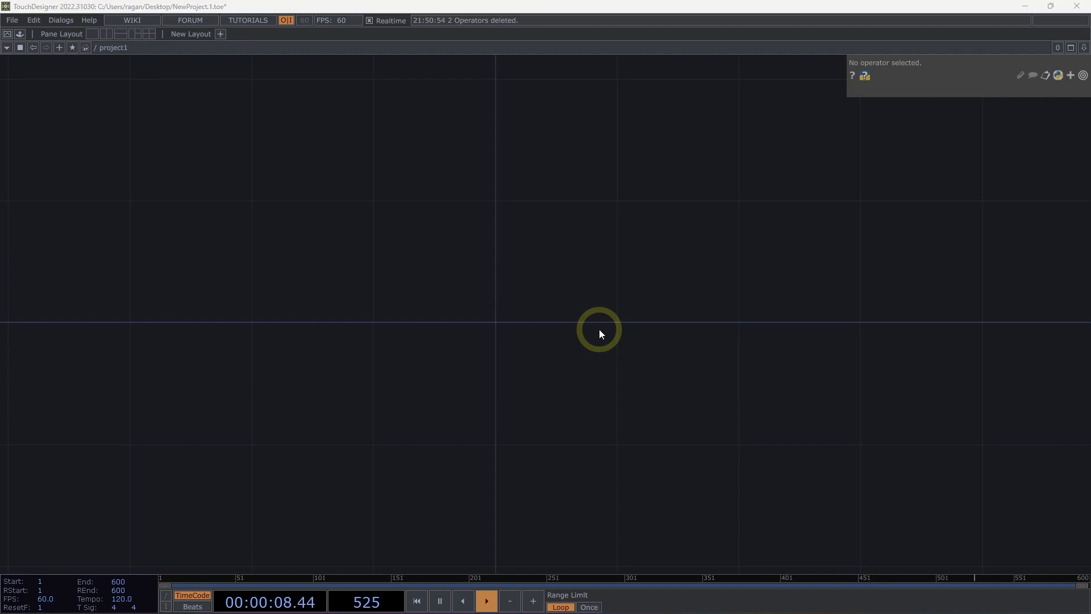
# Add a Sphere SOP to the empty project1 network.
pyautogui.press('Tab')
pyautogui.write('ap')
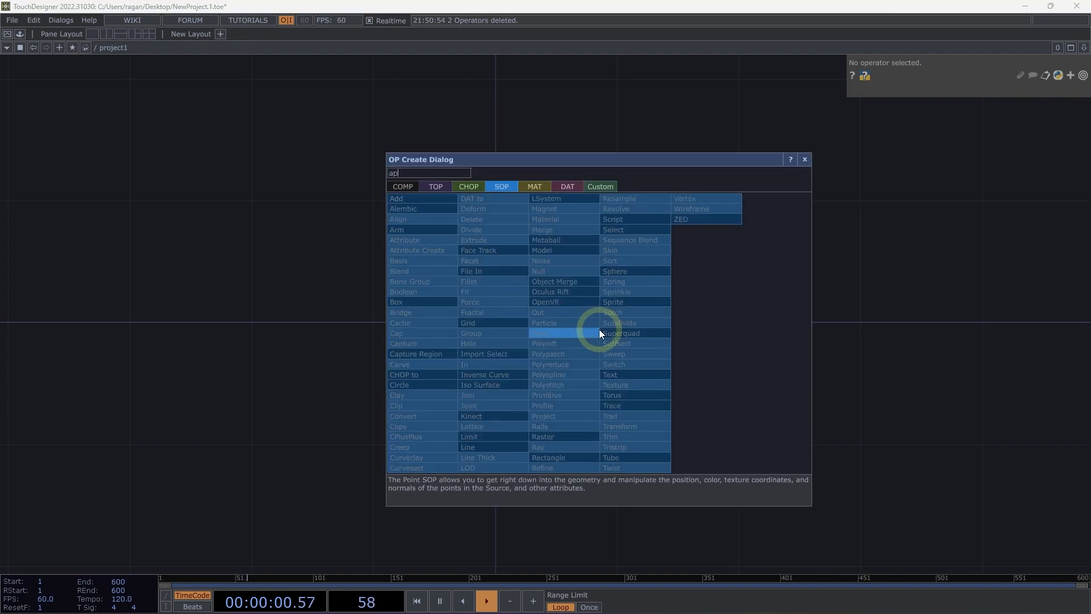
pyautogui.press('BackSpace')
pyautogui.press('BackSpace')
pyautogui.write('sph')
pyautogui.click(640, 272)
pyautogui.click(310, 270)
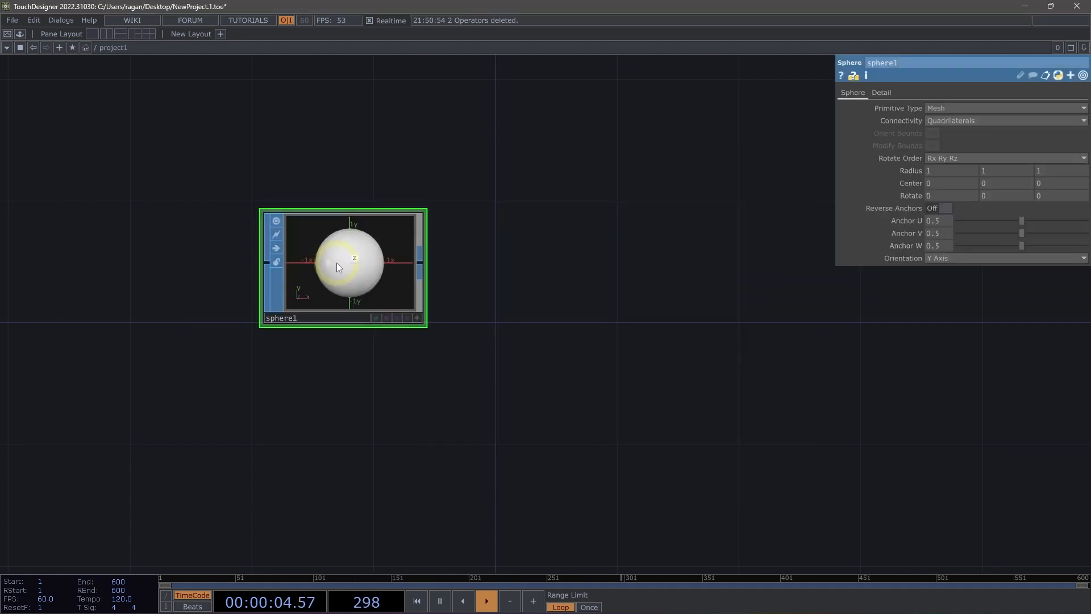
# Add a Noise SOP fed by the sphere's output and line it up beside the sphere.
pyautogui.rightClick(404, 260)
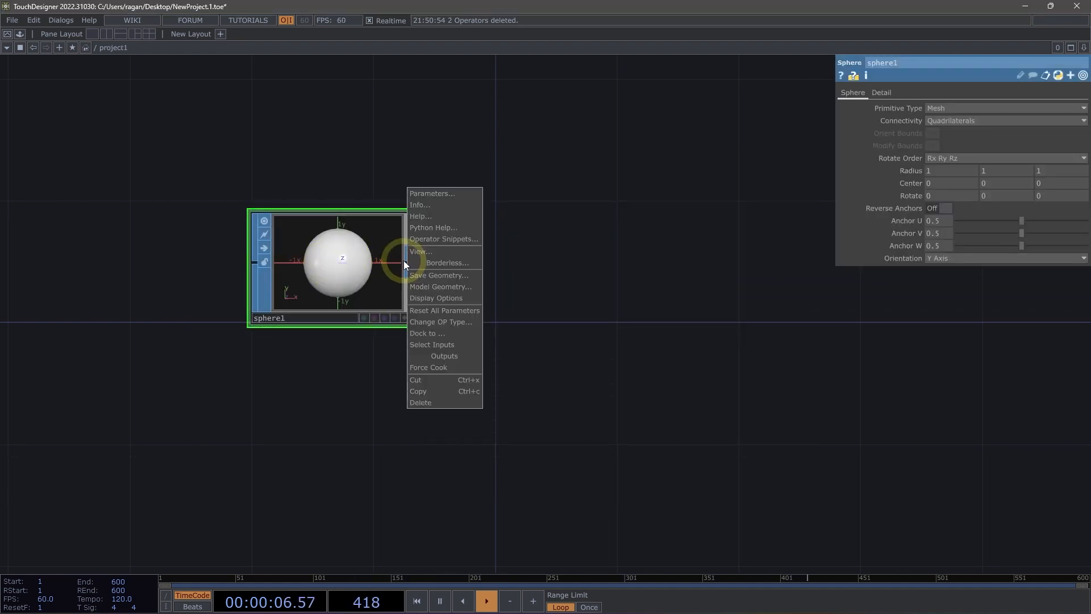
pyautogui.click(404, 260)
pyautogui.rightClick(410, 262)
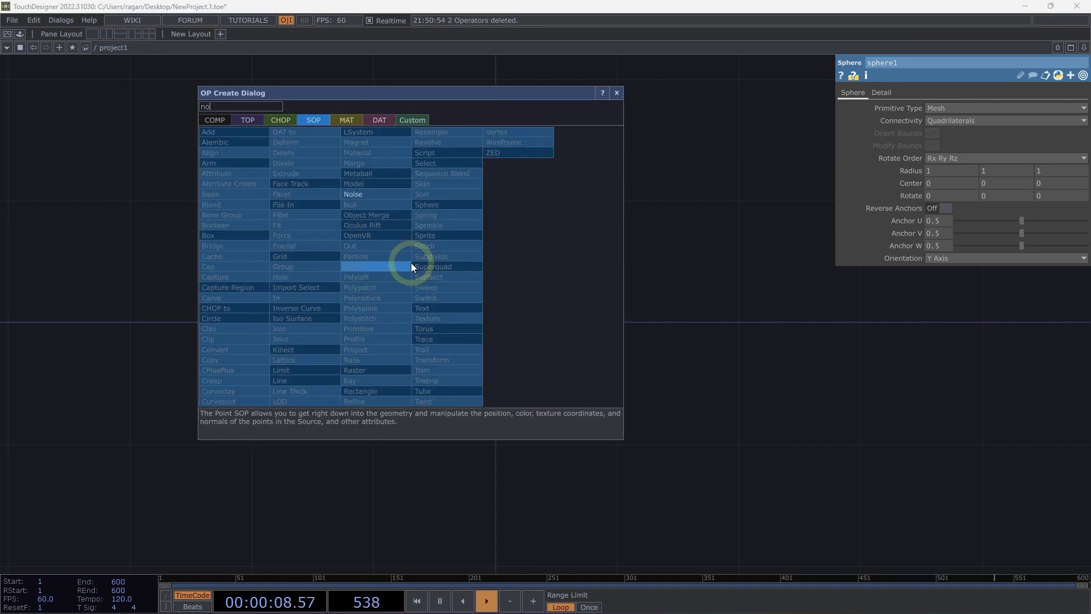
pyautogui.click(405, 192)
pyautogui.click(598, 255)
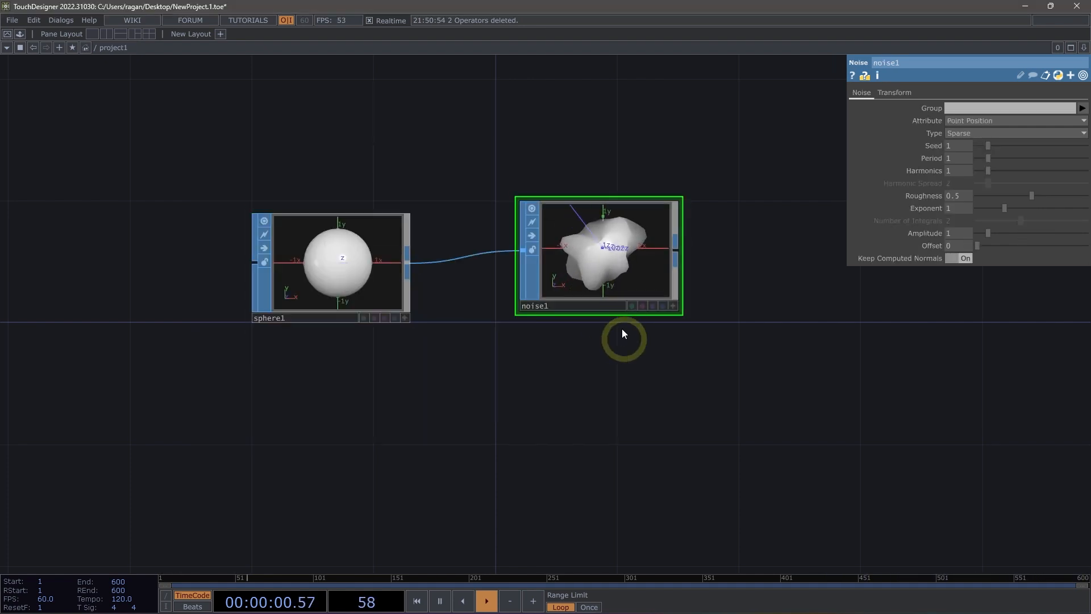
pyautogui.moveTo(601, 264); pyautogui.dragTo(618, 302)
# Set the noise's amplitude to about 1.26 and its period to about 0.79.
pyautogui.scroll(3, 619, 303)
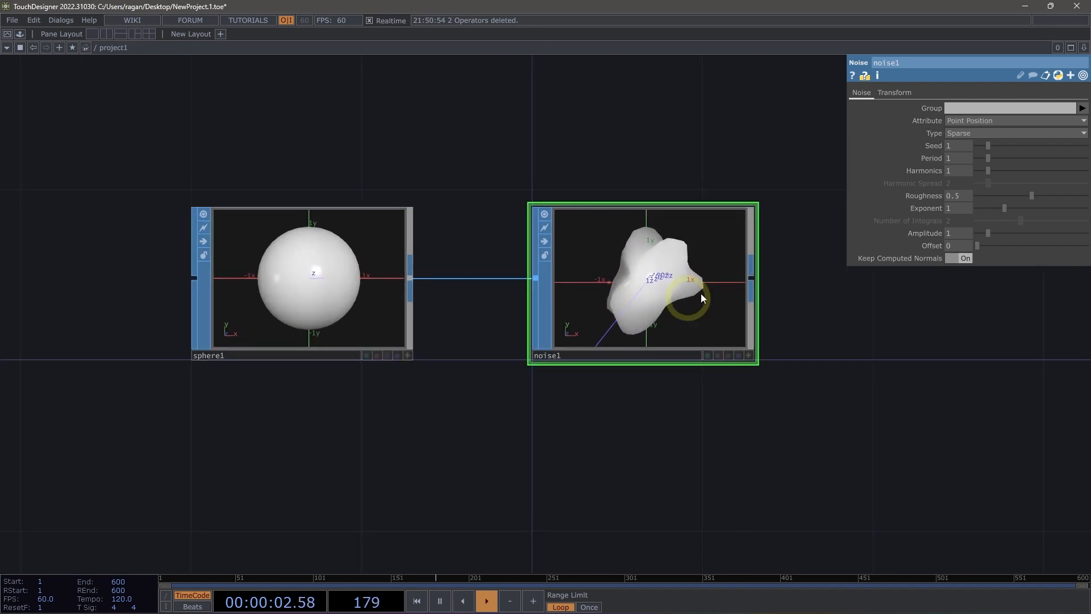
pyautogui.moveTo(682, 324); pyautogui.dragTo(690, 282)
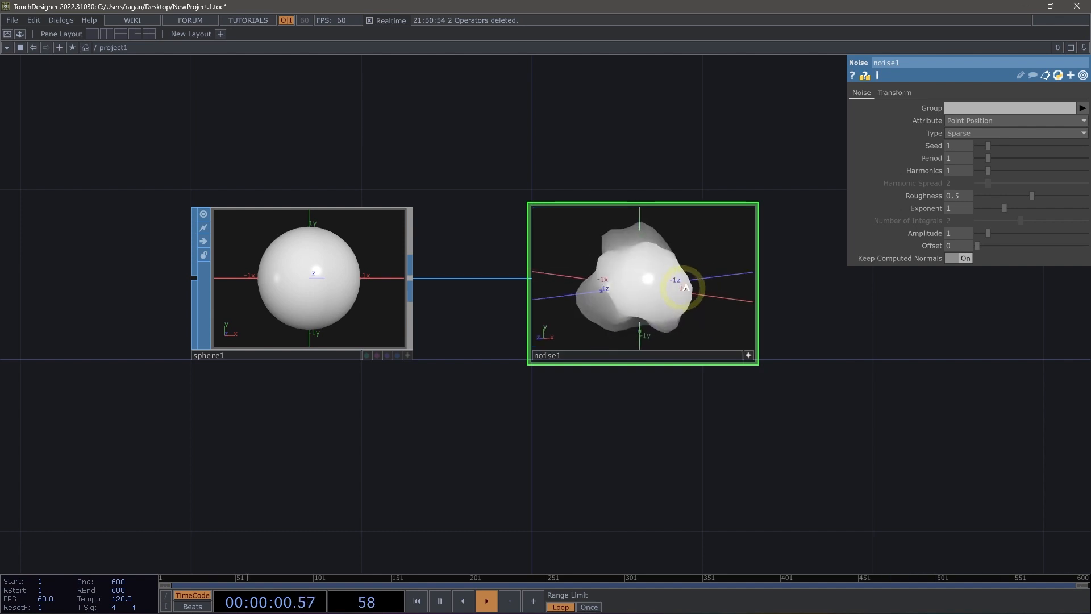
pyautogui.rightClick(707, 218)
pyautogui.click(750, 224)
pyautogui.moveTo(741, 240); pyautogui.dragTo(754, 355)
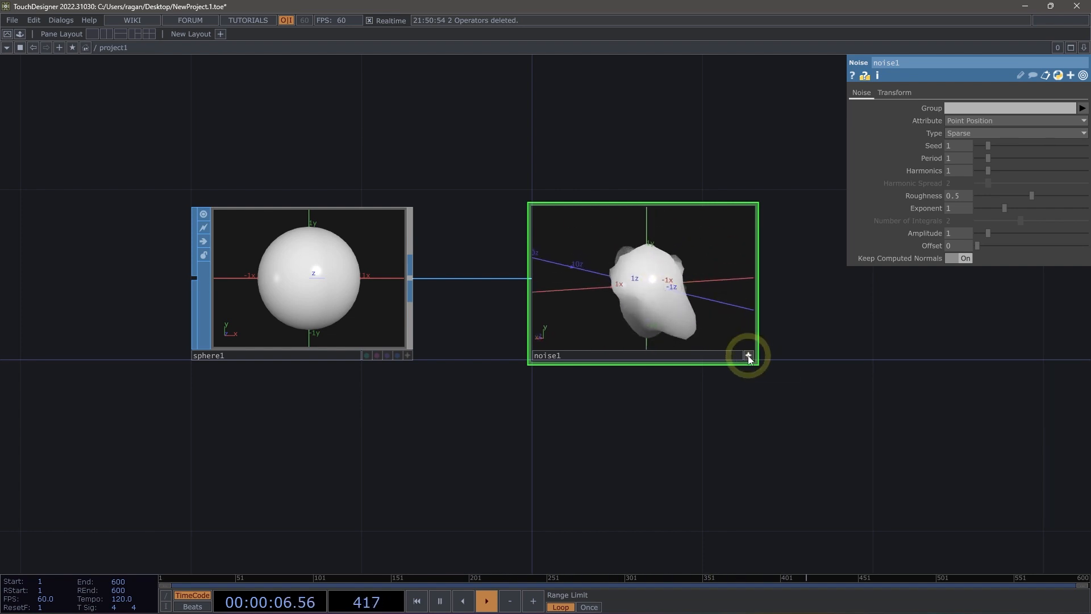
pyautogui.click(748, 355)
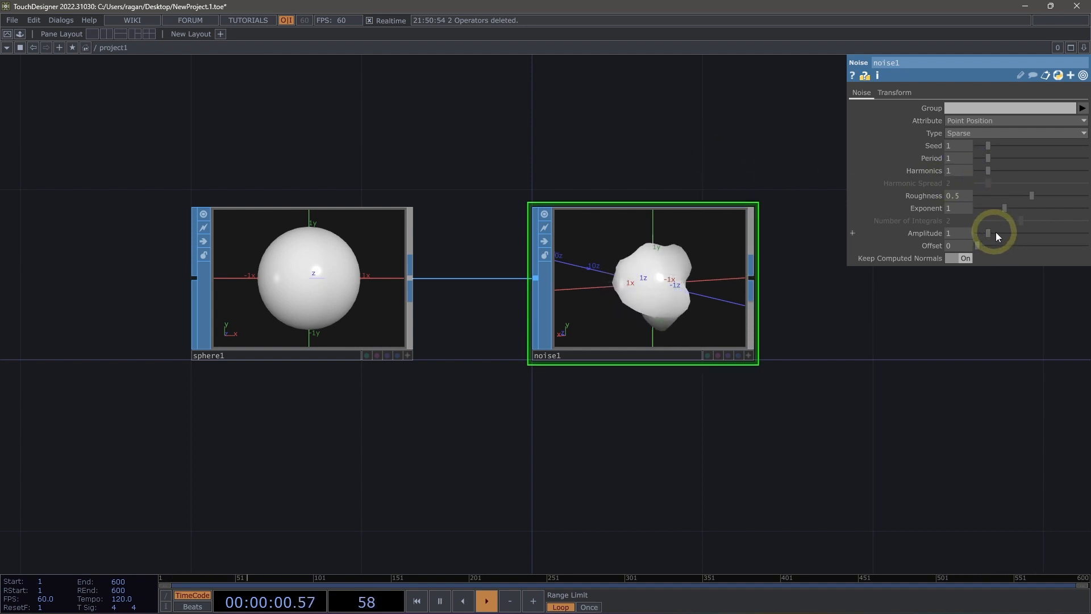
pyautogui.moveTo(996, 232)
pyautogui.mouseDown()
pyautogui.moveTo(1028, 236)
pyautogui.moveTo(992, 240)
pyautogui.mouseUp()
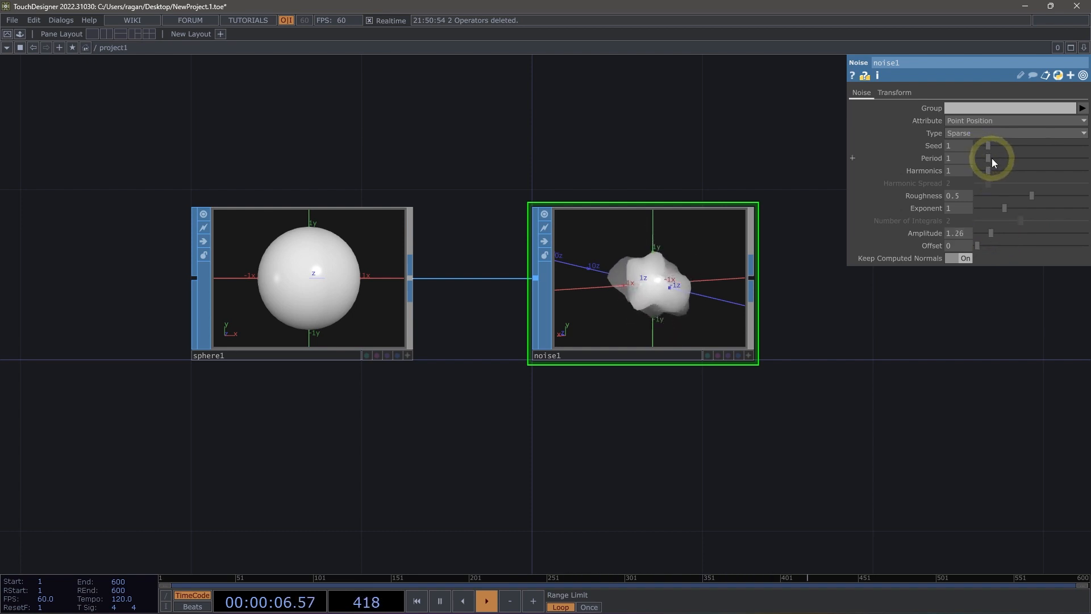
pyautogui.moveTo(994, 159); pyautogui.dragTo(986, 161)
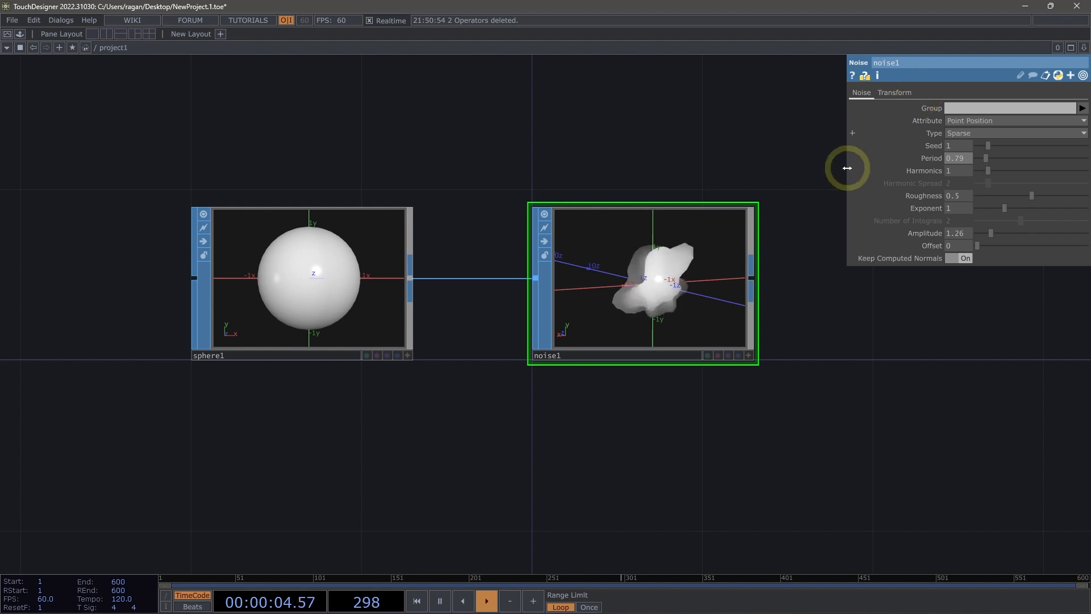
# Remove the absTime.seconds expression from the noise's Z translation, setting it to 0.
pyautogui.scroll(2, 717, 278)
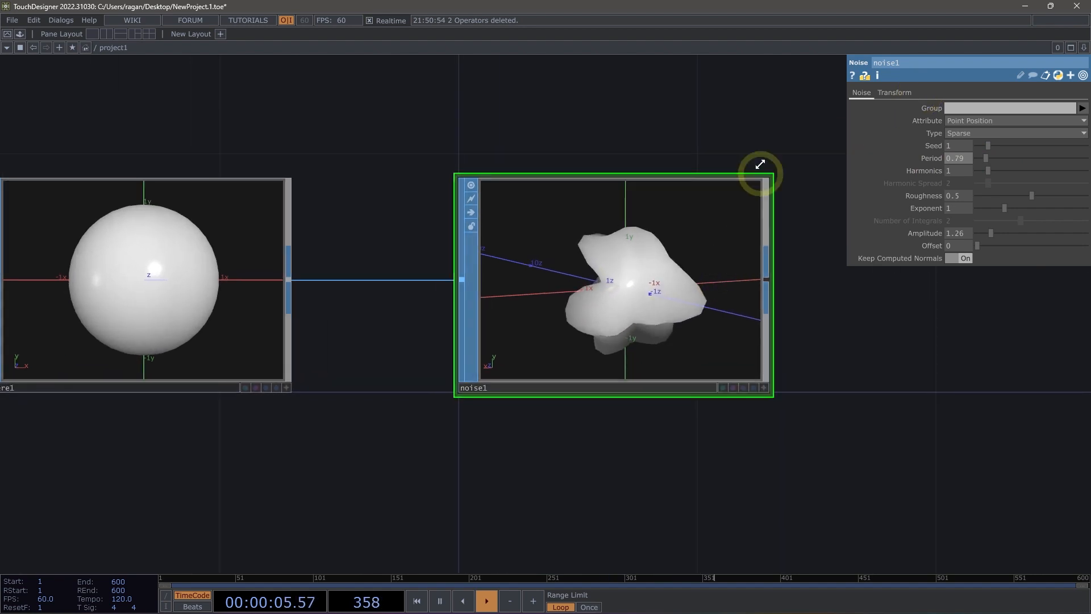
pyautogui.click(903, 93)
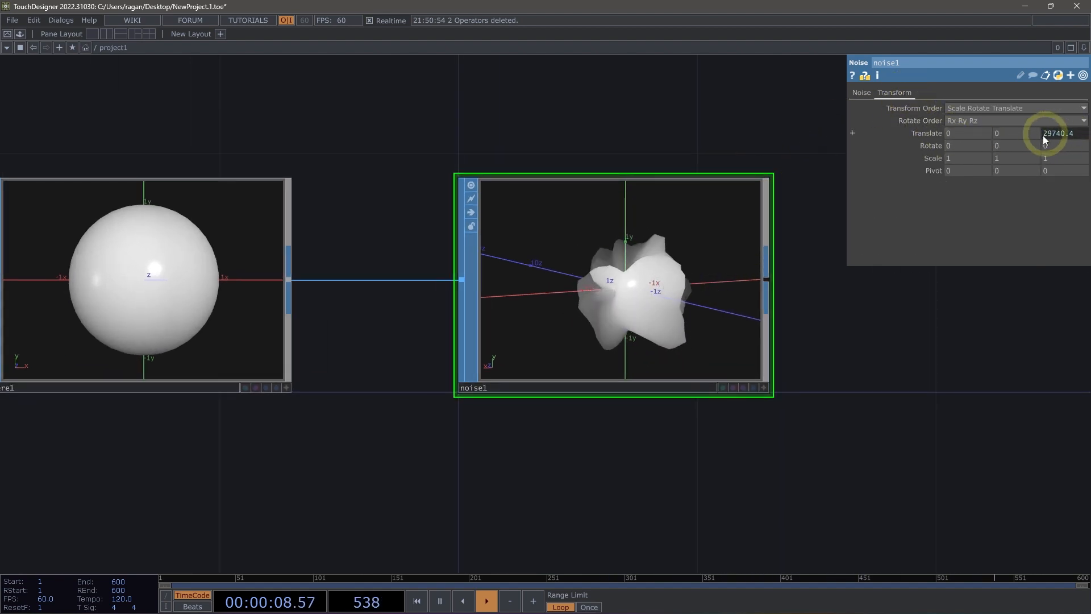
pyautogui.click(924, 135)
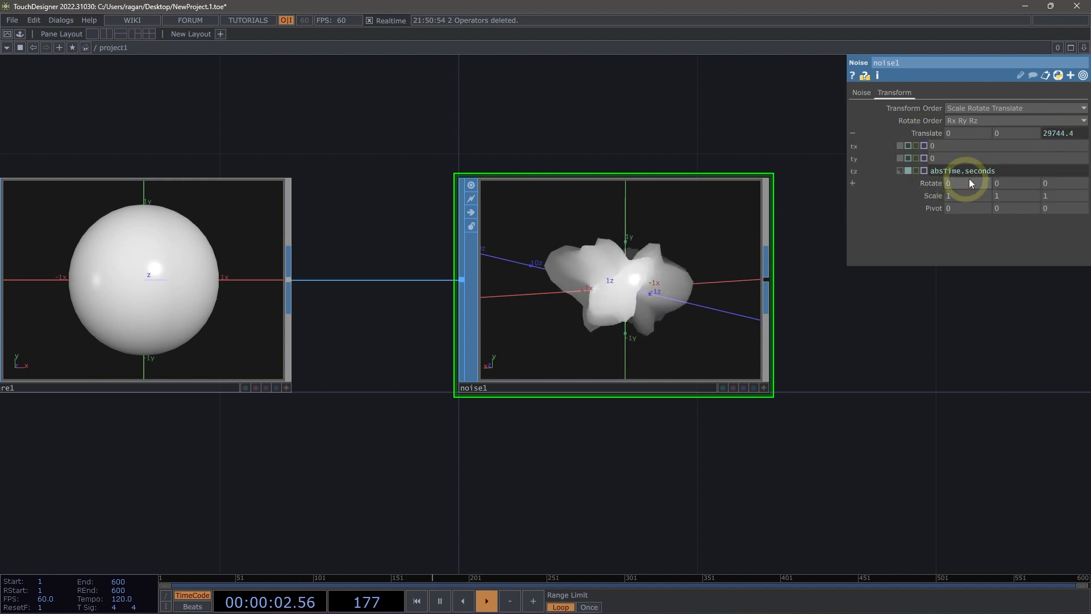
pyautogui.click(966, 173)
pyautogui.press('BackSpace')
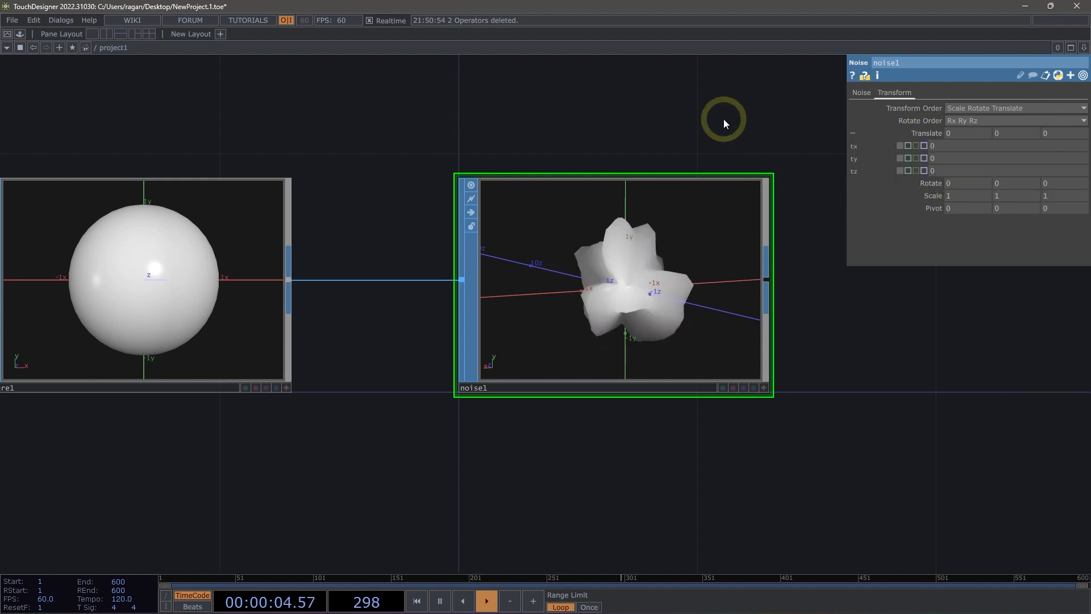
pyautogui.press('Return')
# Add an Attribute Create SOP fed by the noise's output, with Compute Normals on, and align it beside the noise.
pyautogui.moveTo(715, 295); pyautogui.dragTo(666, 295)
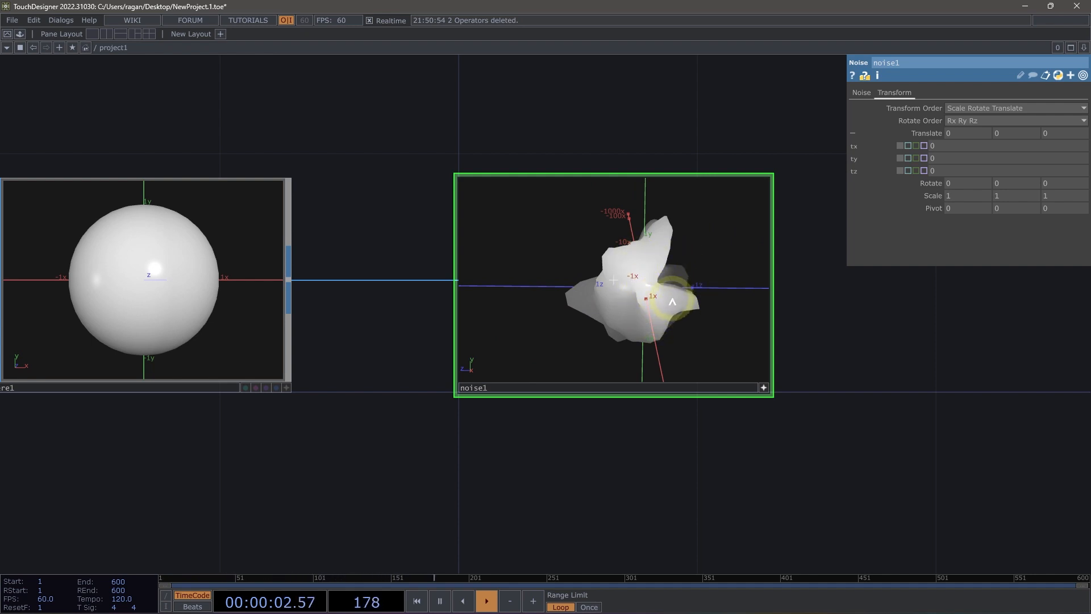
pyautogui.moveTo(673, 301)
pyautogui.mouseDown()
pyautogui.moveTo(709, 302)
pyautogui.moveTo(675, 333)
pyautogui.moveTo(668, 303)
pyautogui.mouseUp()
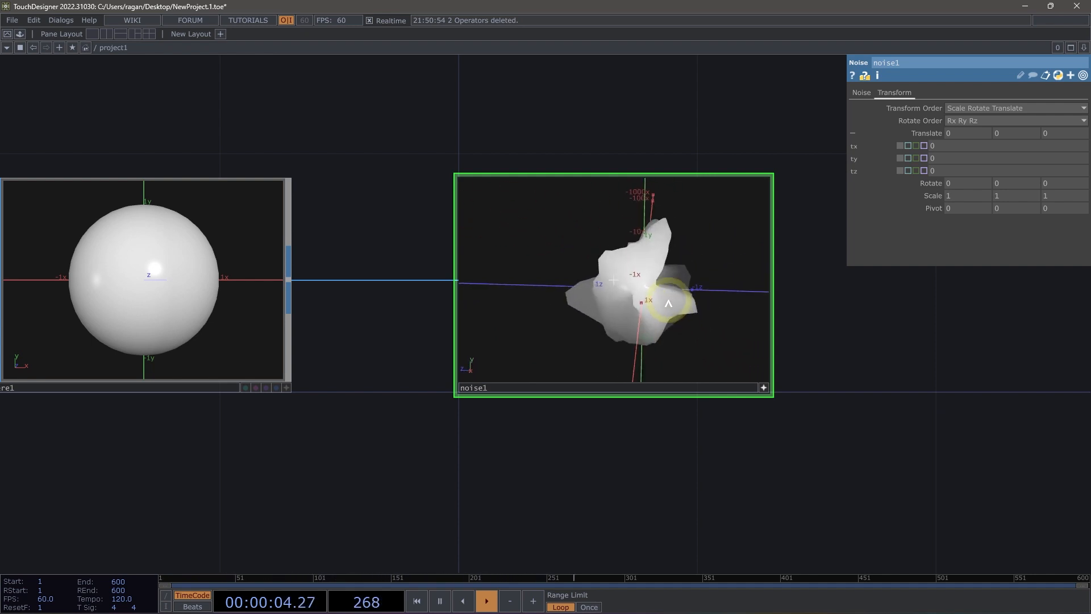
pyautogui.click(762, 388)
pyautogui.moveTo(781, 449); pyautogui.dragTo(634, 430)
pyautogui.scroll(-4, 613, 251)
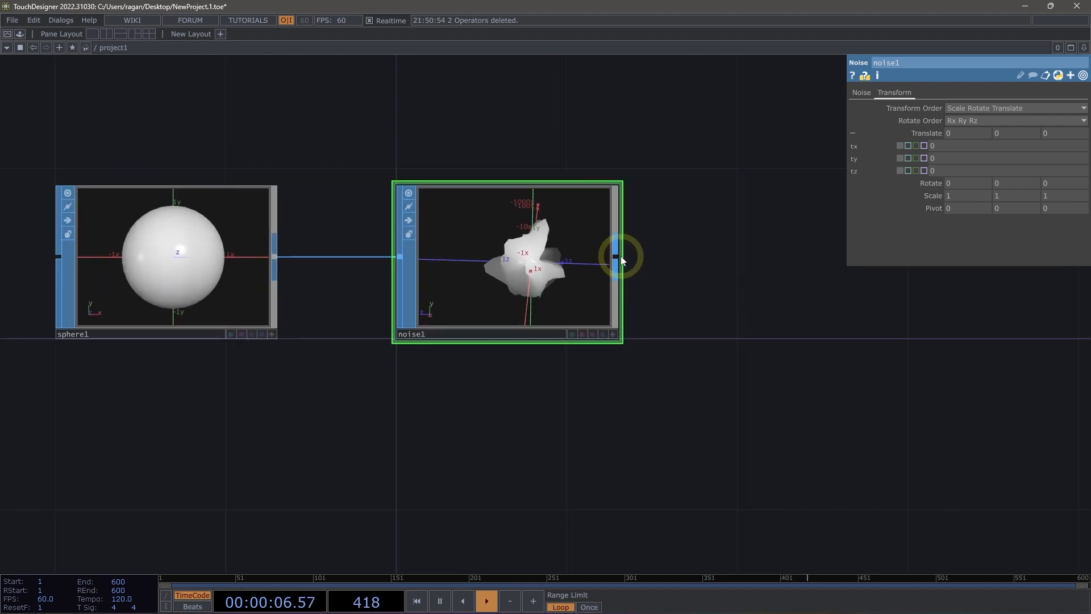
pyautogui.rightClick(619, 257)
pyautogui.write('at')
pyautogui.click(474, 180)
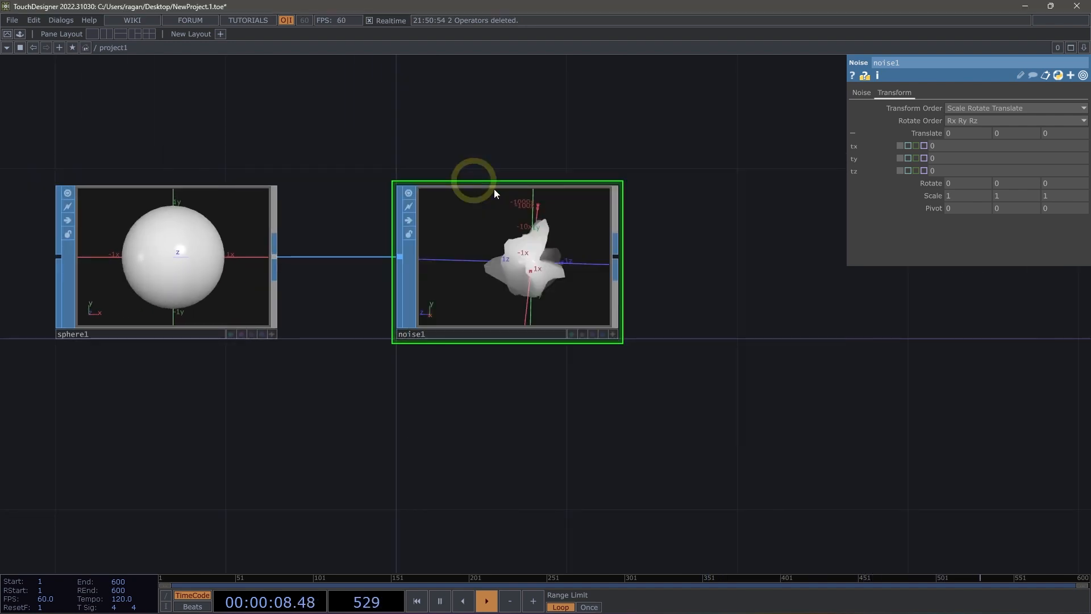
pyautogui.click(747, 263)
pyautogui.moveTo(801, 382); pyautogui.dragTo(717, 396)
pyautogui.moveTo(718, 392); pyautogui.dragTo(693, 317, button='right')
pyautogui.moveTo(648, 265); pyautogui.dragTo(750, 267)
pyautogui.click(960, 109)
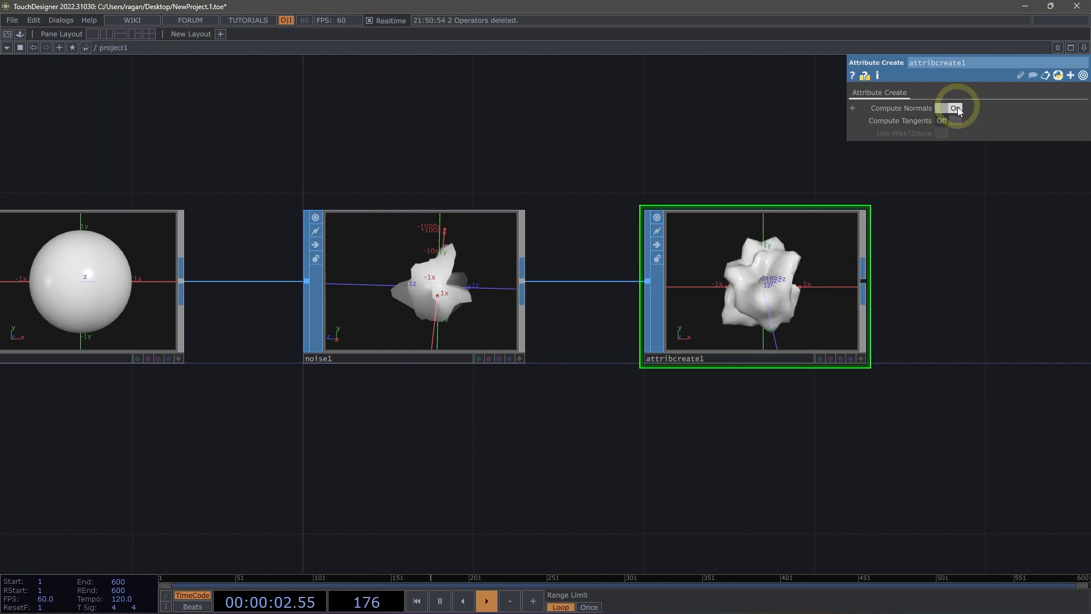
# Change the sphere's primitive type to Polygon and set its frequency to 14.
pyautogui.scroll(6, 909, 238)
pyautogui.moveTo(751, 297); pyautogui.dragTo(751, 325)
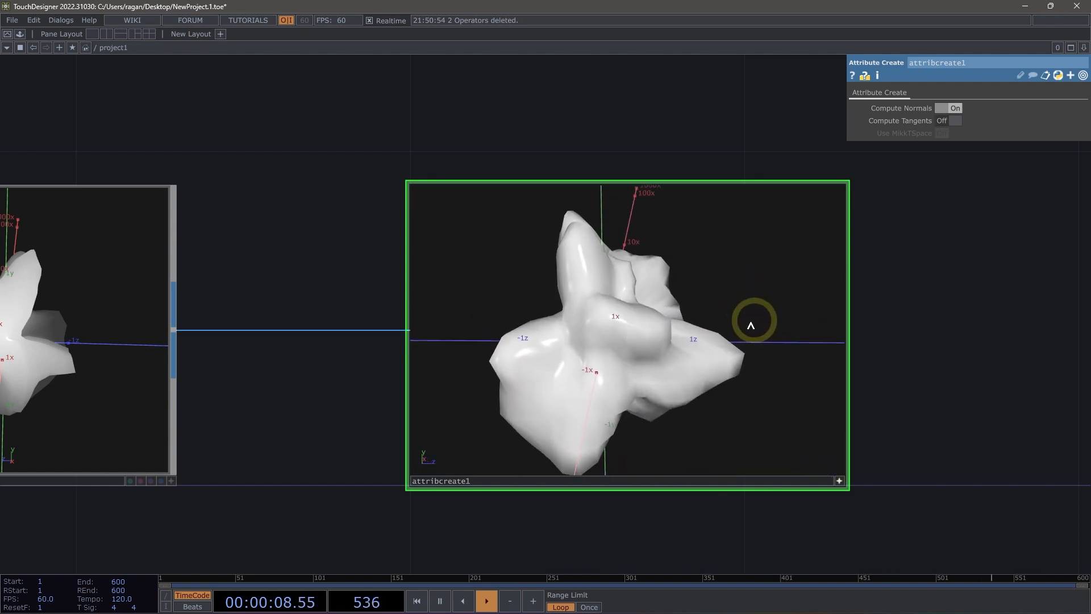
pyautogui.press('h')
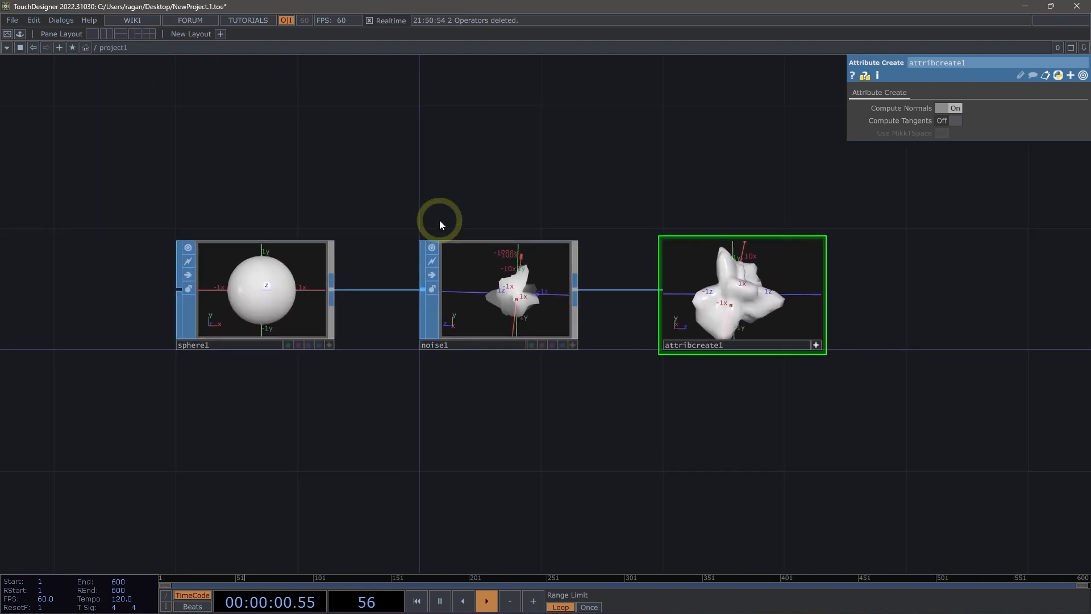
pyautogui.click(299, 291)
pyautogui.scroll(4, 599, 341)
pyautogui.moveTo(626, 408); pyautogui.dragTo(654, 491)
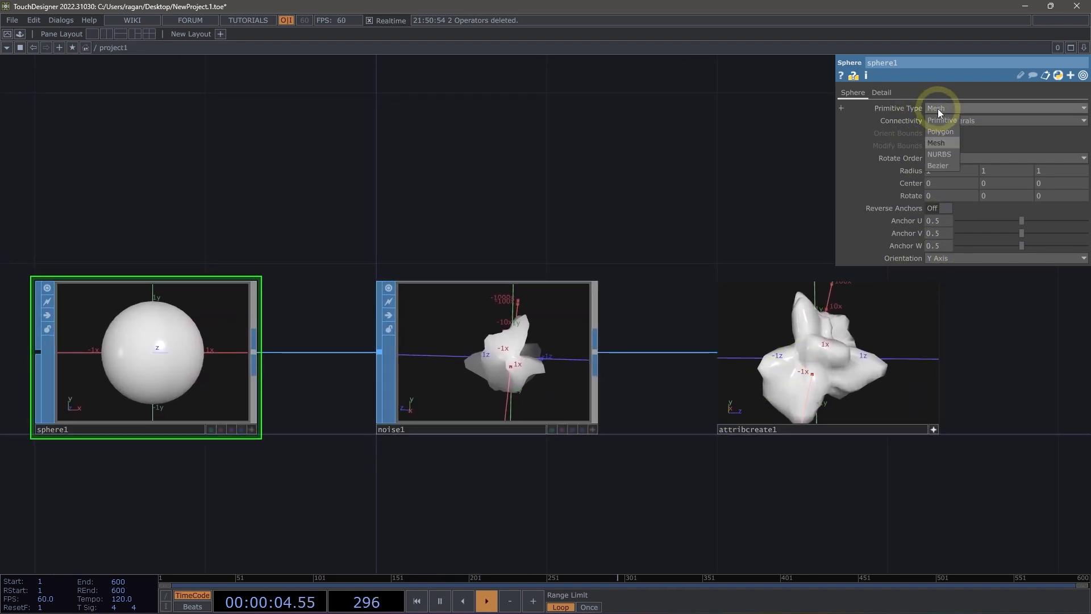
pyautogui.click(941, 131)
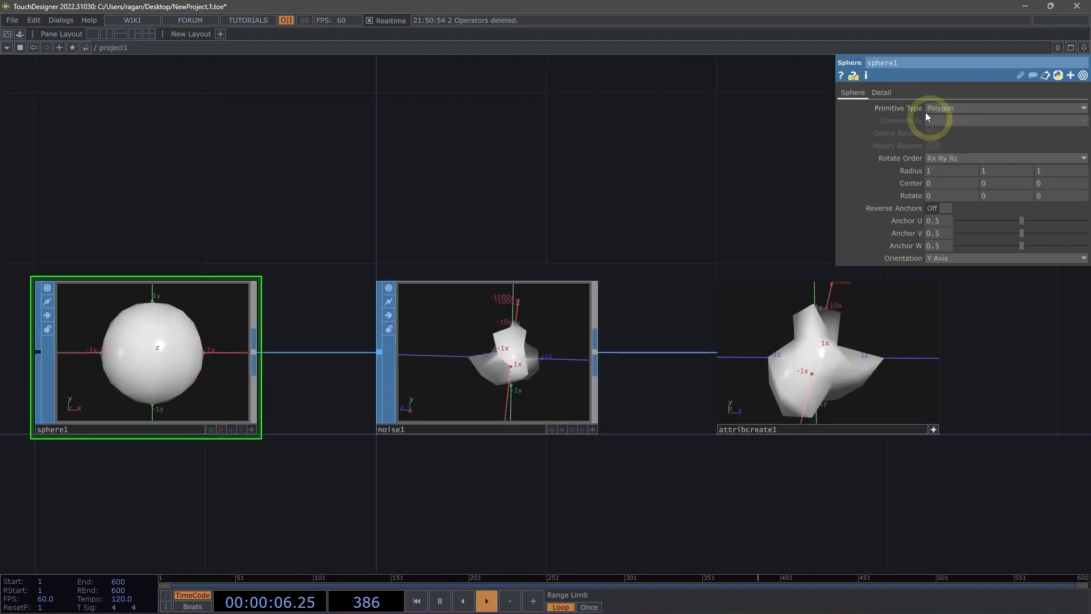
pyautogui.click(881, 92)
pyautogui.moveTo(964, 107); pyautogui.dragTo(1017, 109)
# Set the amplitude of the noise deforming the sphere to about 0.43.
pyautogui.moveTo(663, 176); pyautogui.dragTo(478, 123)
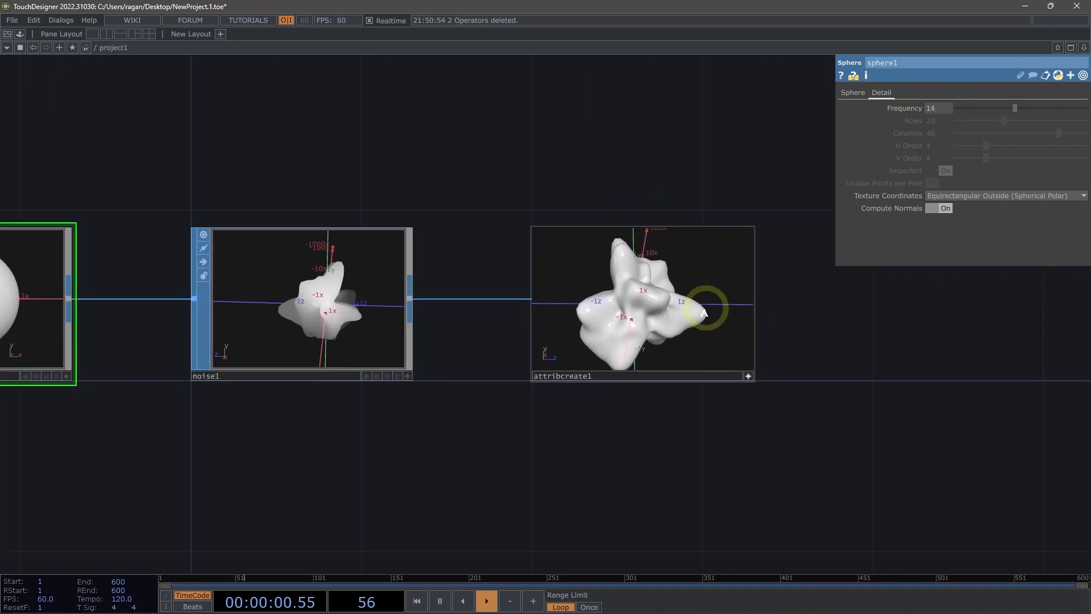
pyautogui.moveTo(705, 311); pyautogui.dragTo(478, 254)
pyautogui.click(340, 286)
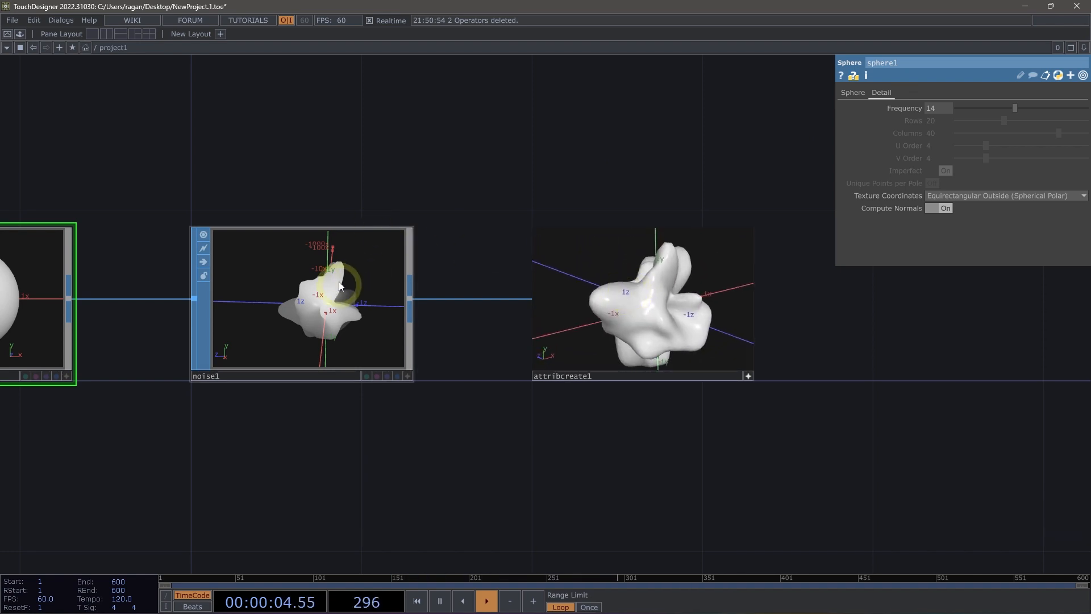
pyautogui.click(355, 289)
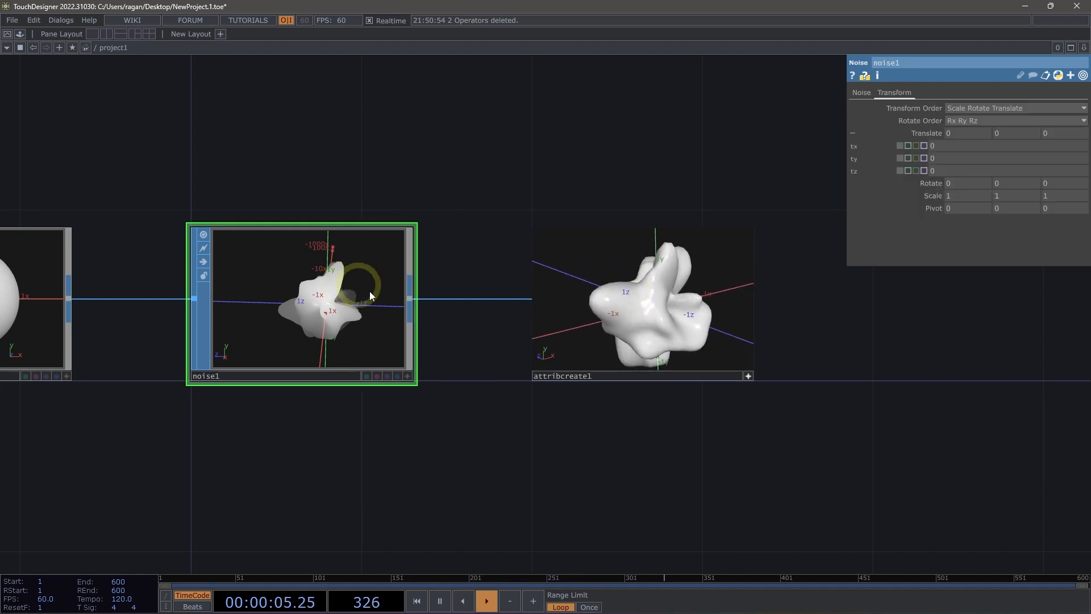
pyautogui.click(862, 93)
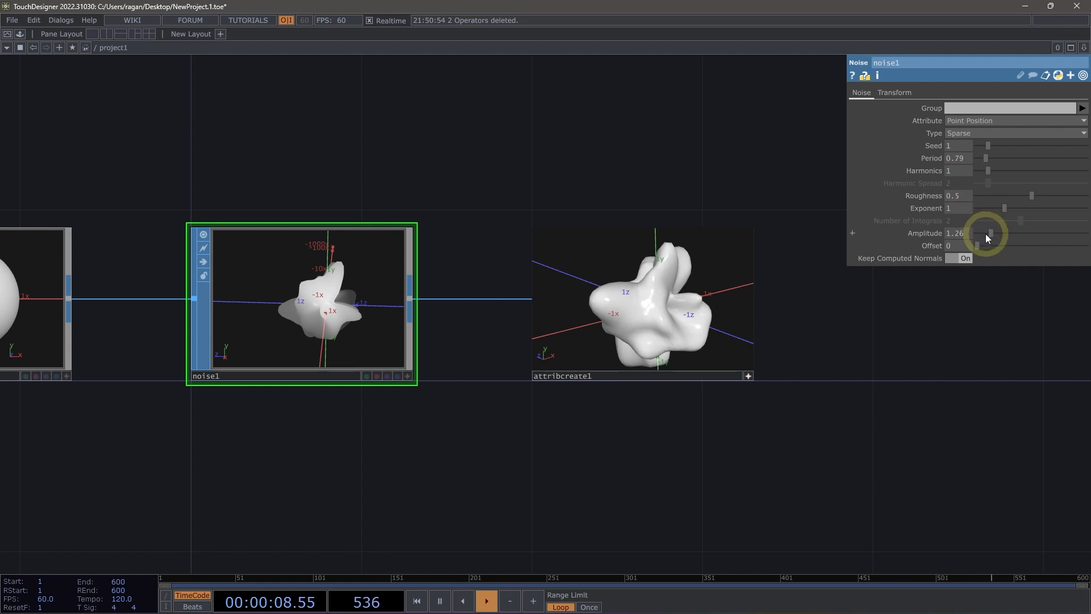
pyautogui.moveTo(985, 233); pyautogui.dragTo(980, 233)
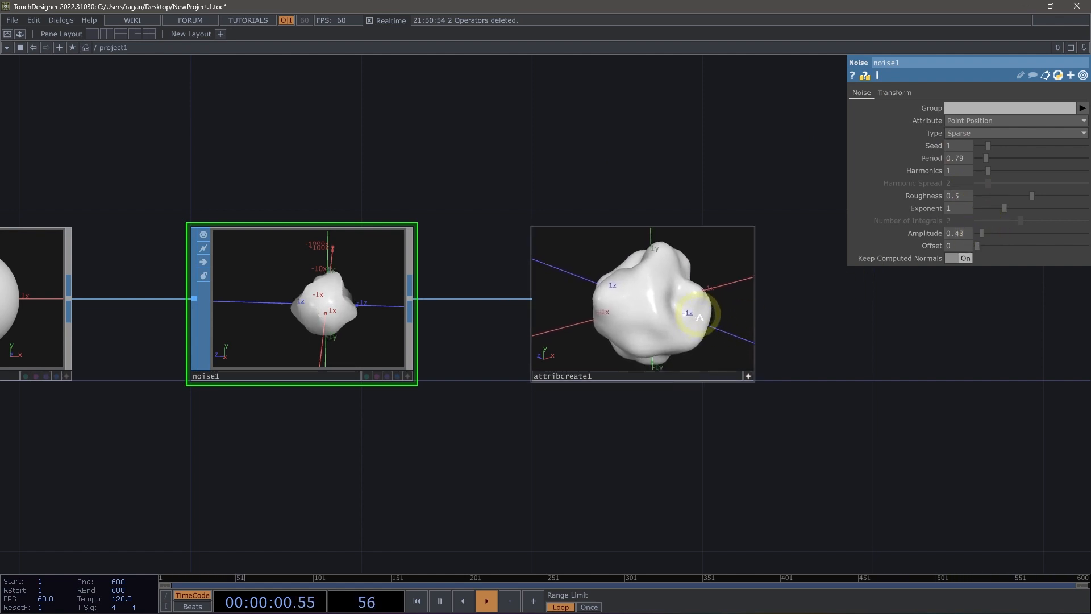
# Duplicate the sphere, noise and Attribute Create chain below the original, and delete the duplicated Attribute Create.
pyautogui.moveTo(700, 317)
pyautogui.mouseDown()
pyautogui.moveTo(740, 316)
pyautogui.moveTo(747, 336)
pyautogui.moveTo(639, 304)
pyautogui.moveTo(700, 303)
pyautogui.moveTo(682, 315)
pyautogui.moveTo(625, 293)
pyautogui.moveTo(710, 309)
pyautogui.moveTo(687, 303)
pyautogui.mouseUp()
pyautogui.moveTo(571, 187); pyautogui.dragTo(695, 202)
pyautogui.scroll(-3, 724, 225)
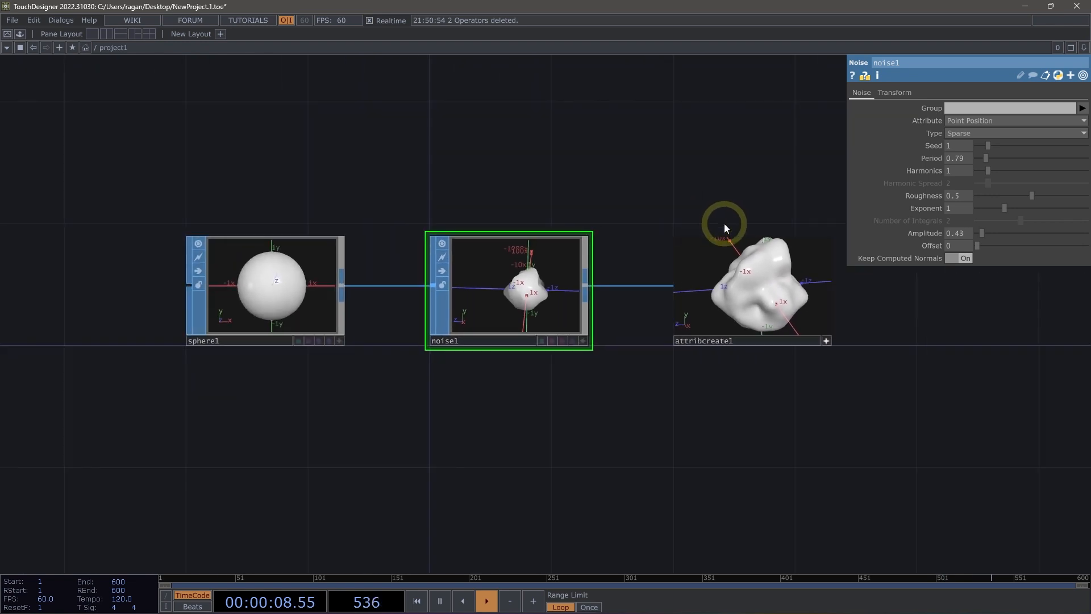
pyautogui.click(822, 340)
pyautogui.moveTo(761, 365); pyautogui.dragTo(733, 282)
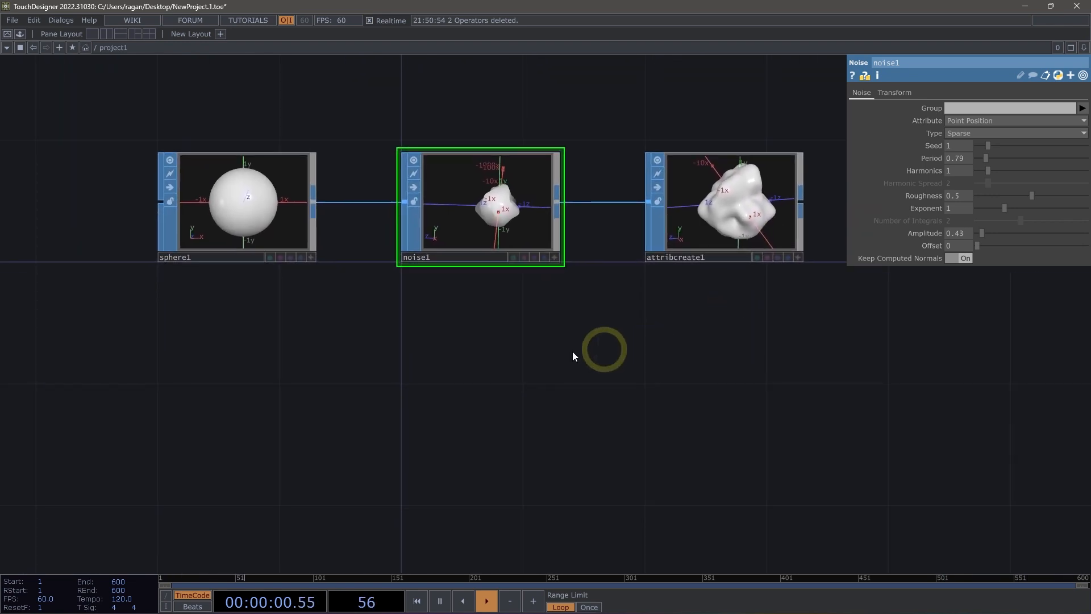
pyautogui.moveTo(259, 116); pyautogui.dragTo(774, 308)
pyautogui.hotkey('ctrl', 'c')
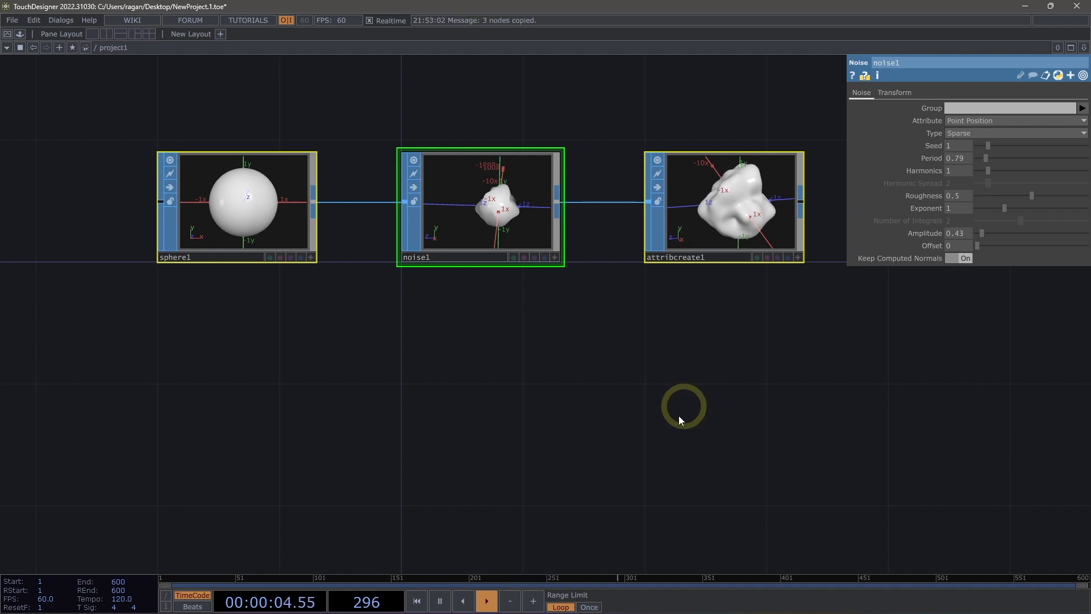
pyautogui.hotkey('ctrl', 'v')
pyautogui.click(495, 466)
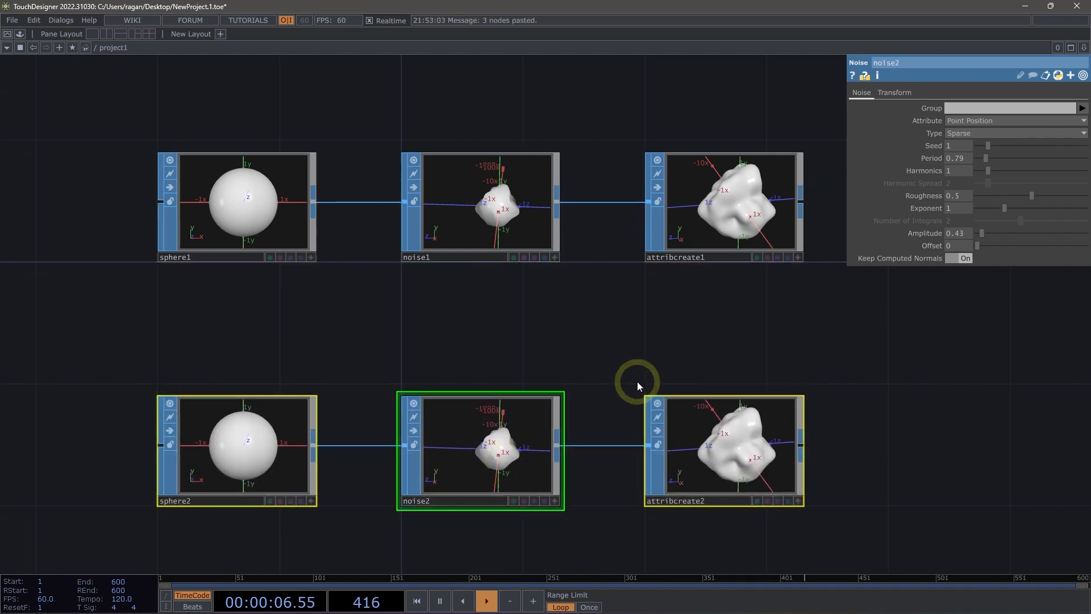
pyautogui.click(749, 472)
pyautogui.press('Delete')
# Add a Facet SOP fed by the output of the duplicated noise and place it beside that noise.
pyautogui.moveTo(747, 421); pyautogui.dragTo(787, 384, button='middle')
pyautogui.scroll(2, 677, 357)
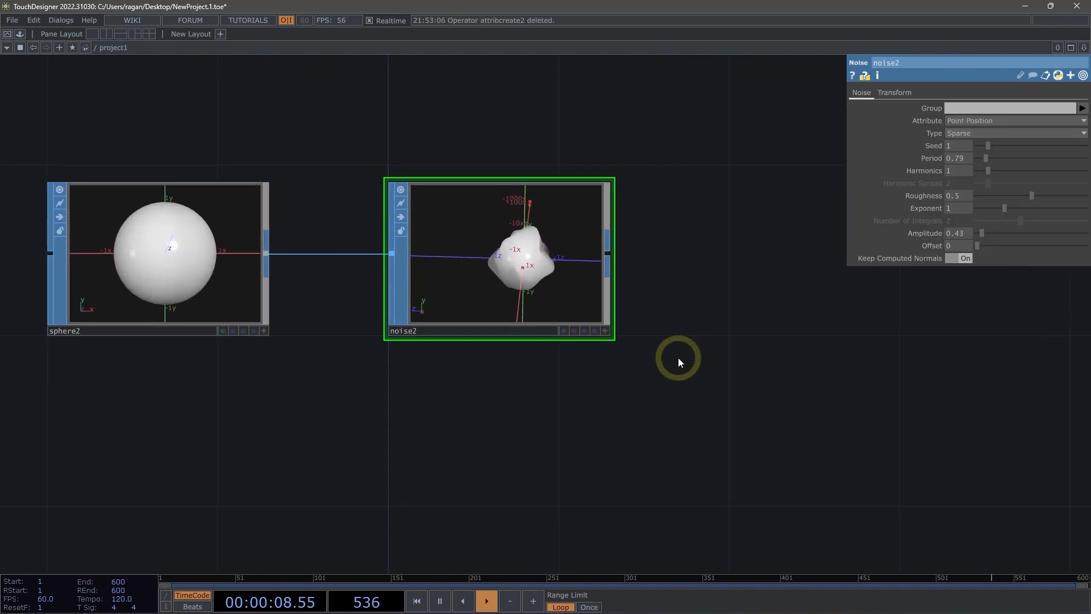
pyautogui.press('Tab')
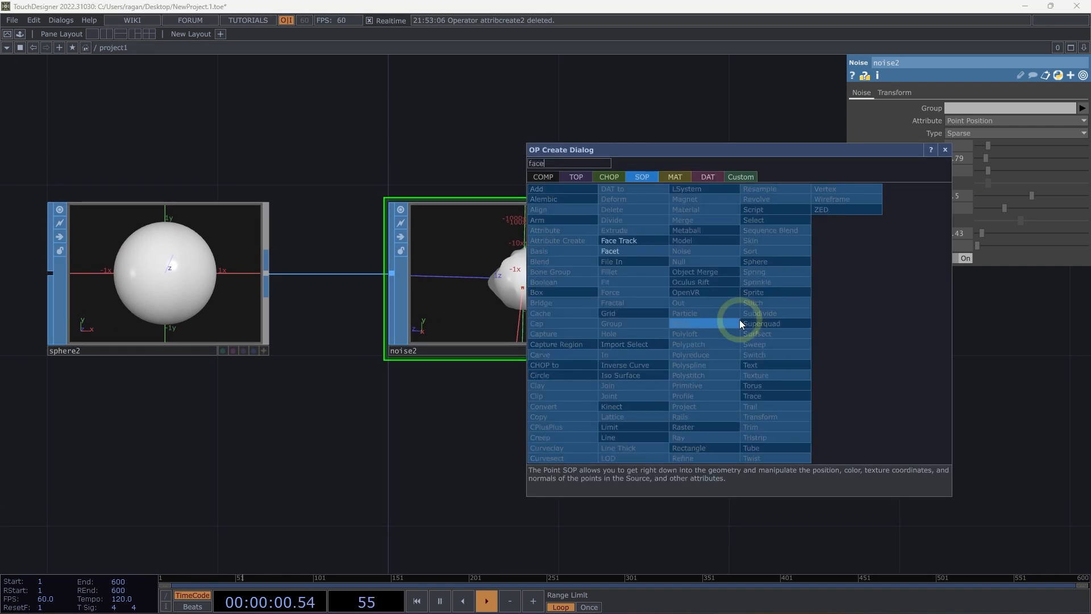
pyautogui.press('Escape')
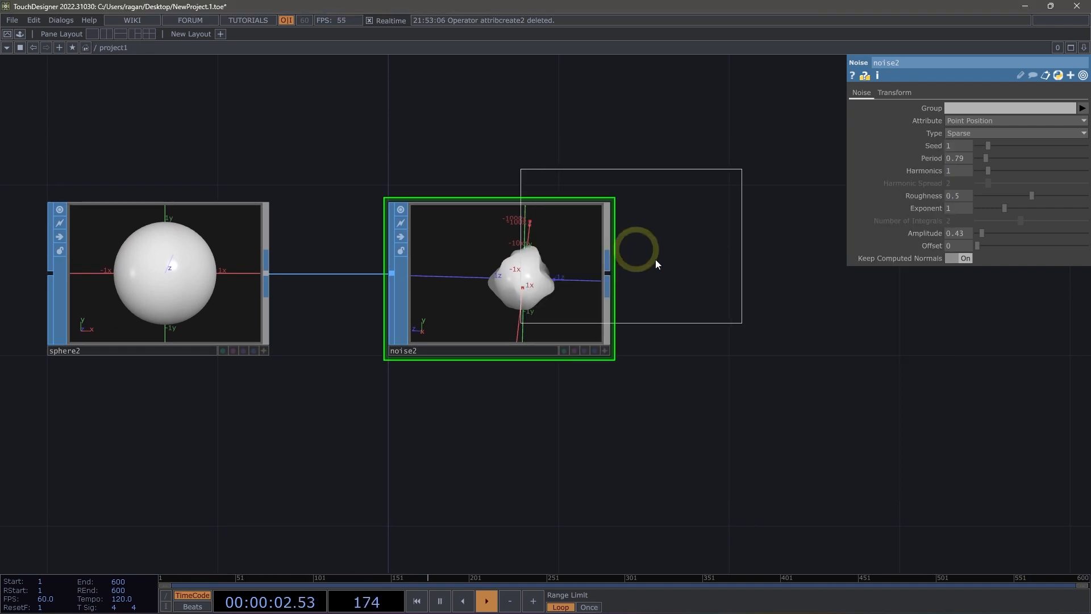
pyautogui.press('Tab')
pyautogui.write('face')
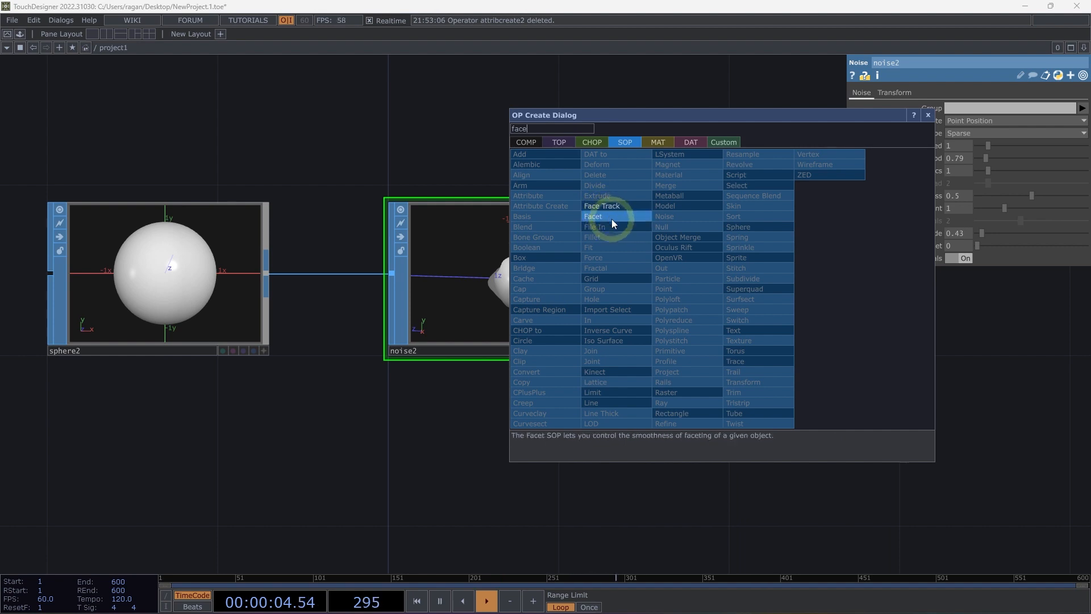
pyautogui.click(609, 216)
pyautogui.click(813, 280)
pyautogui.moveTo(692, 277); pyautogui.dragTo(659, 325)
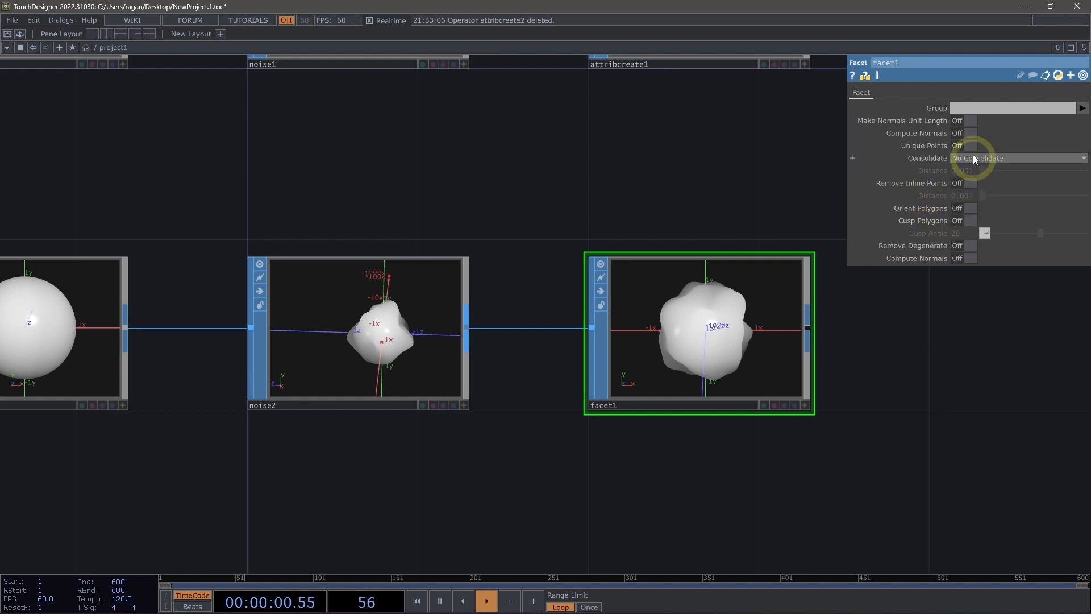
# Turn on Unique Points and the last Compute Normals option on the Facet SOP, and inspect its geometry from another angle.
pyautogui.click(964, 257)
pyautogui.scroll(5, 811, 366)
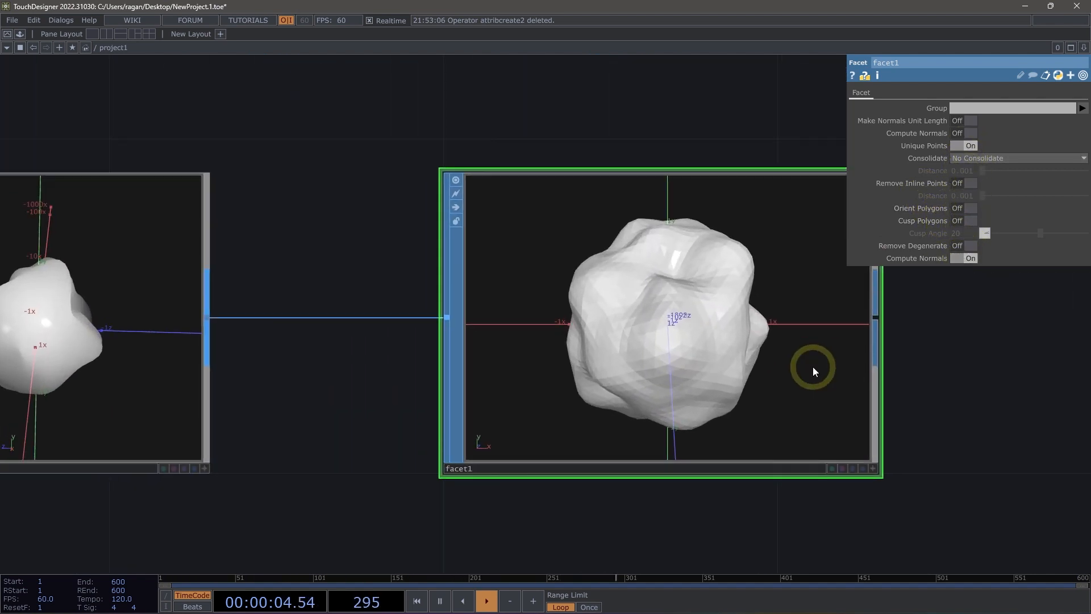
pyautogui.moveTo(813, 366); pyautogui.dragTo(705, 367)
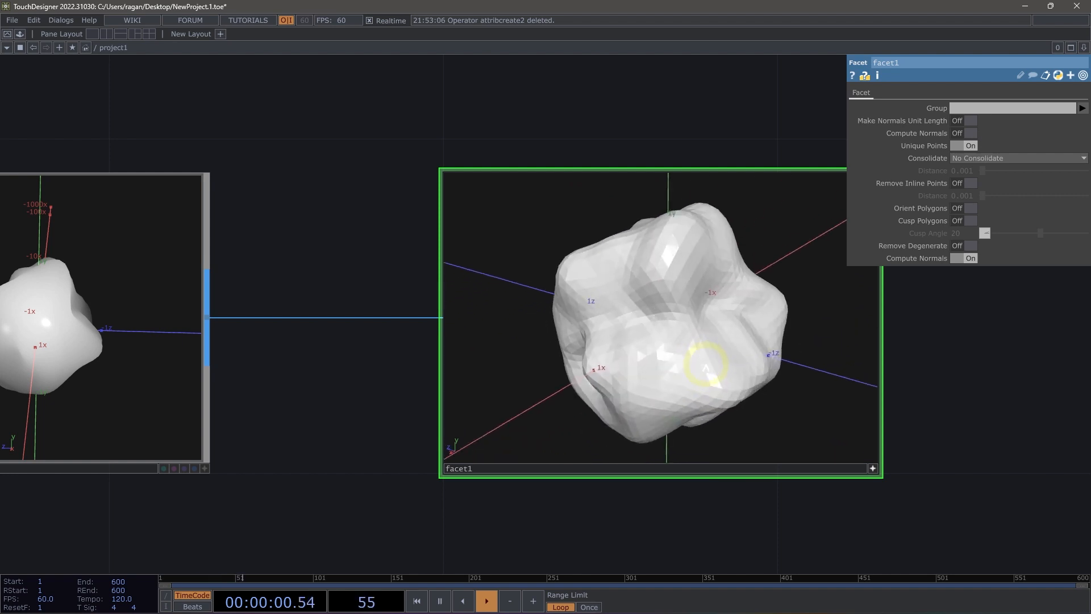
# Lower the frequency of the sphere feeding the Facet chain to 4 and inspect the faceted form.
pyautogui.moveTo(375, 138); pyautogui.dragTo(542, 225)
pyautogui.scroll(-3, 543, 226)
pyautogui.moveTo(319, 206); pyautogui.dragTo(474, 242)
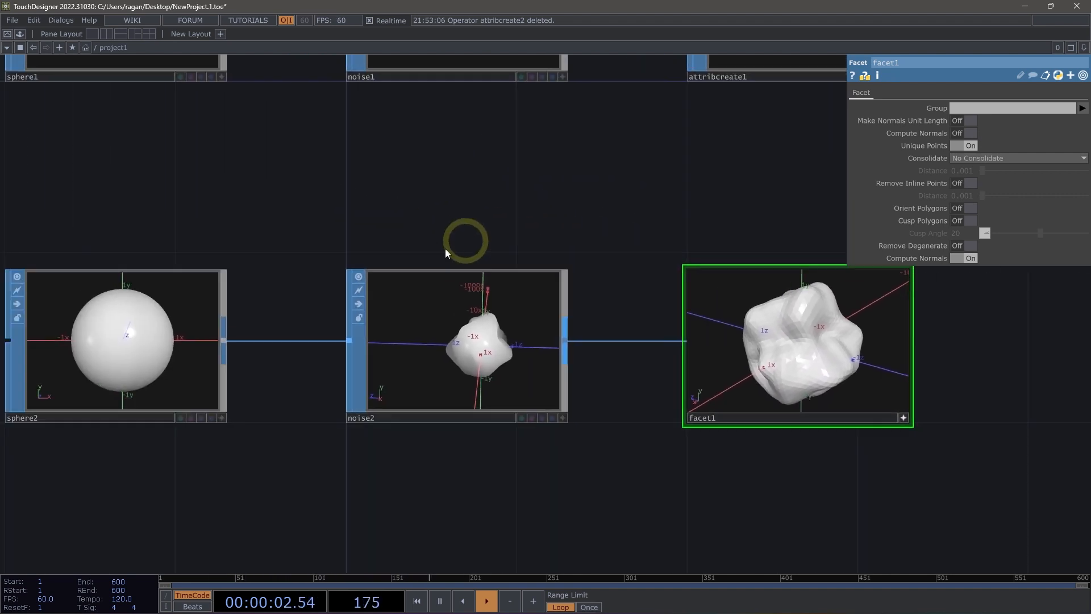
pyautogui.click(207, 317)
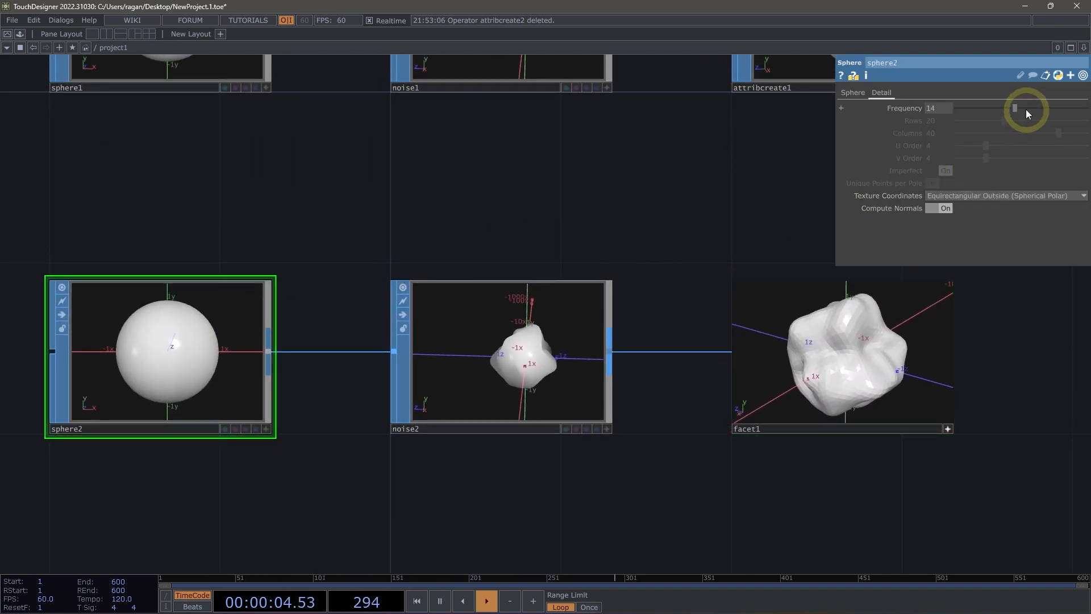
pyautogui.moveTo(999, 111); pyautogui.dragTo(970, 114)
pyautogui.moveTo(901, 312); pyautogui.dragTo(898, 372)
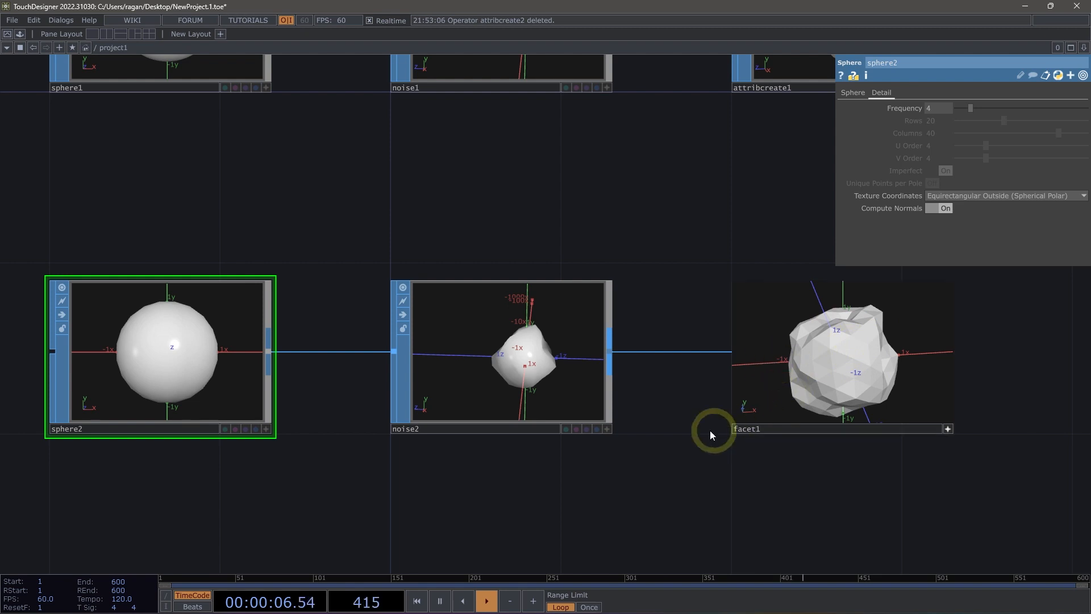
# Duplicate the low-frequency sphere and its noise, and place the copied pair below the Facet chain.
pyautogui.moveTo(710, 431); pyautogui.dragTo(609, 352)
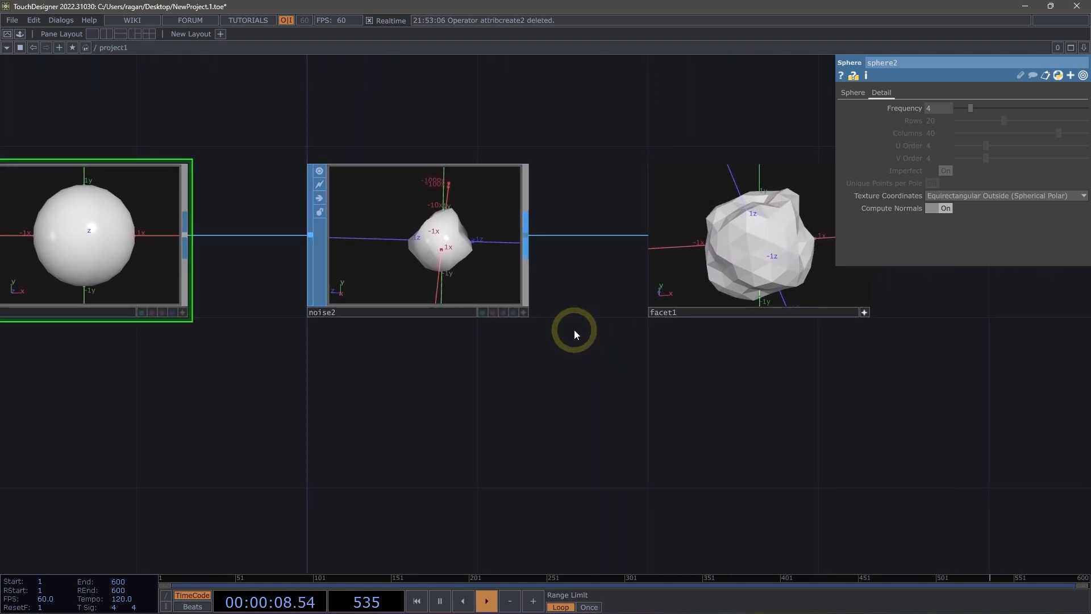
pyautogui.scroll(-2, 574, 333)
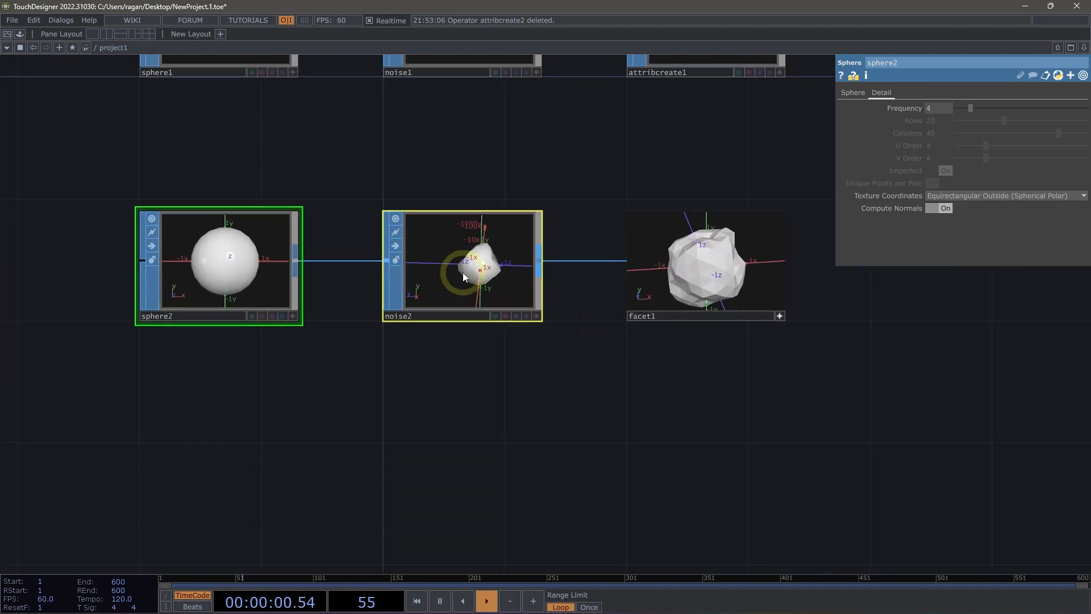
pyautogui.hotkey('ctrl', 'c')
pyautogui.hotkey('ctrl', 'v')
pyautogui.moveTo(486, 475); pyautogui.dragTo(529, 304)
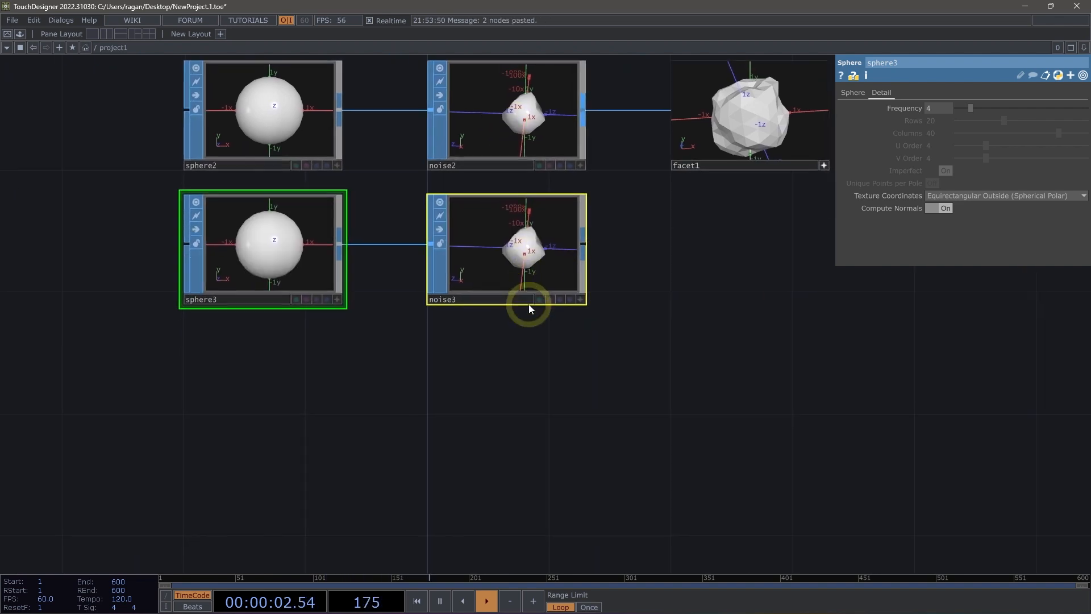
pyautogui.moveTo(541, 253); pyautogui.dragTo(530, 367)
pyautogui.moveTo(531, 428); pyautogui.dragTo(657, 464)
# Make the copied noise's viewer active, turn on the point normals display for all points, and inspect them around the shape.
pyautogui.scroll(3, 591, 436)
pyautogui.click(642, 353)
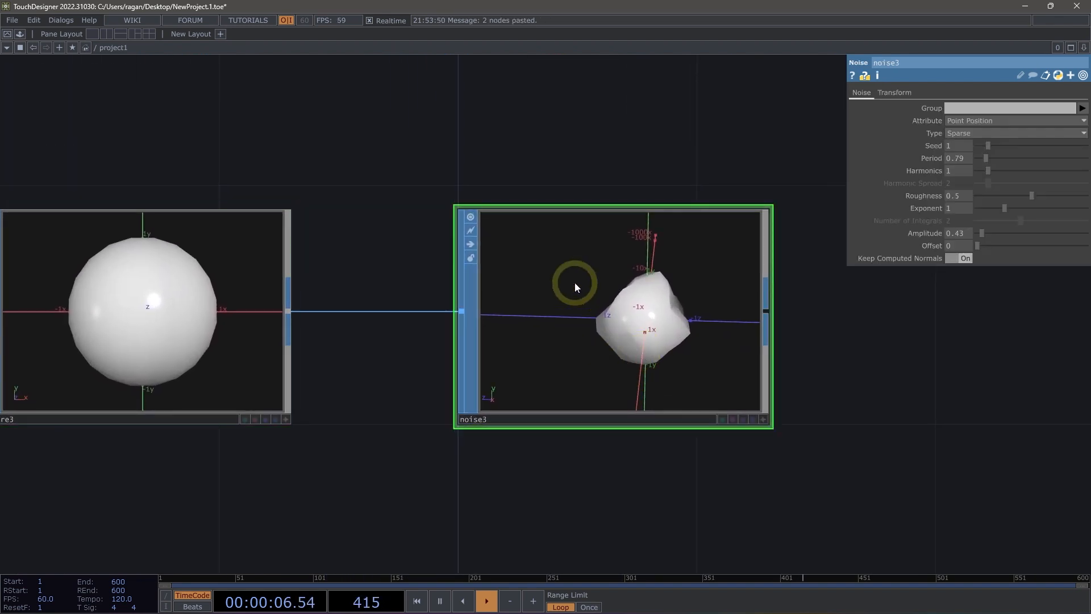
pyautogui.moveTo(578, 149); pyautogui.dragTo(607, 201)
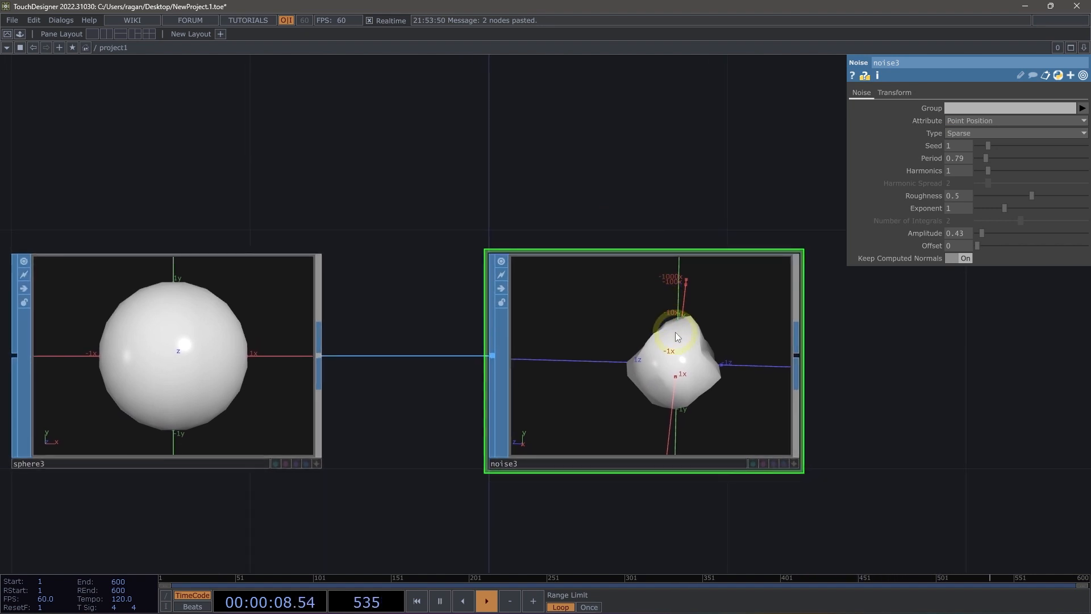
pyautogui.click(673, 332)
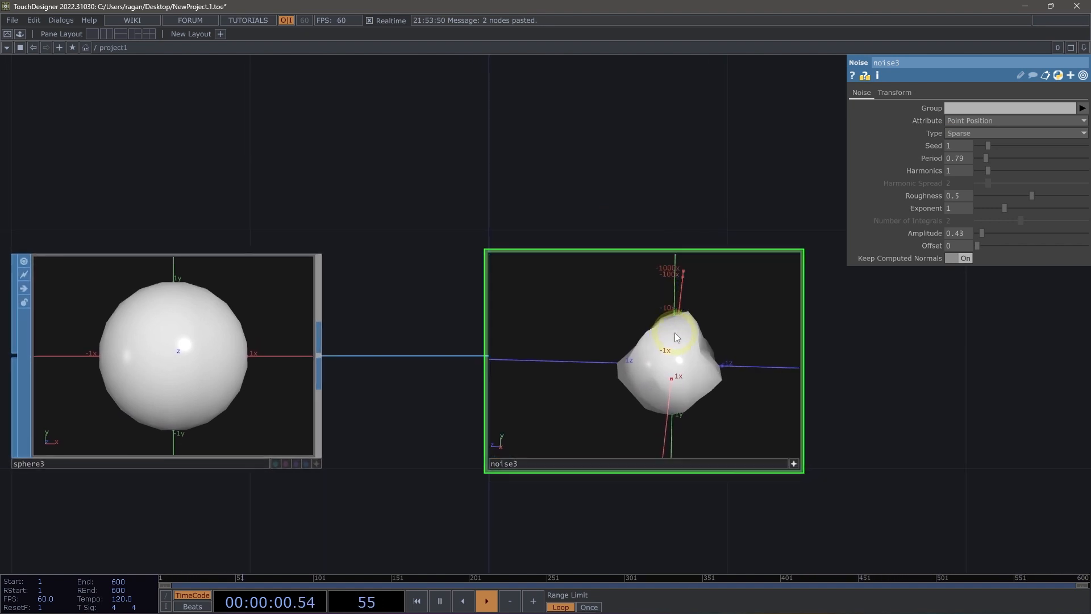
pyautogui.moveTo(721, 336); pyautogui.dragTo(688, 330)
pyautogui.rightClick(722, 301)
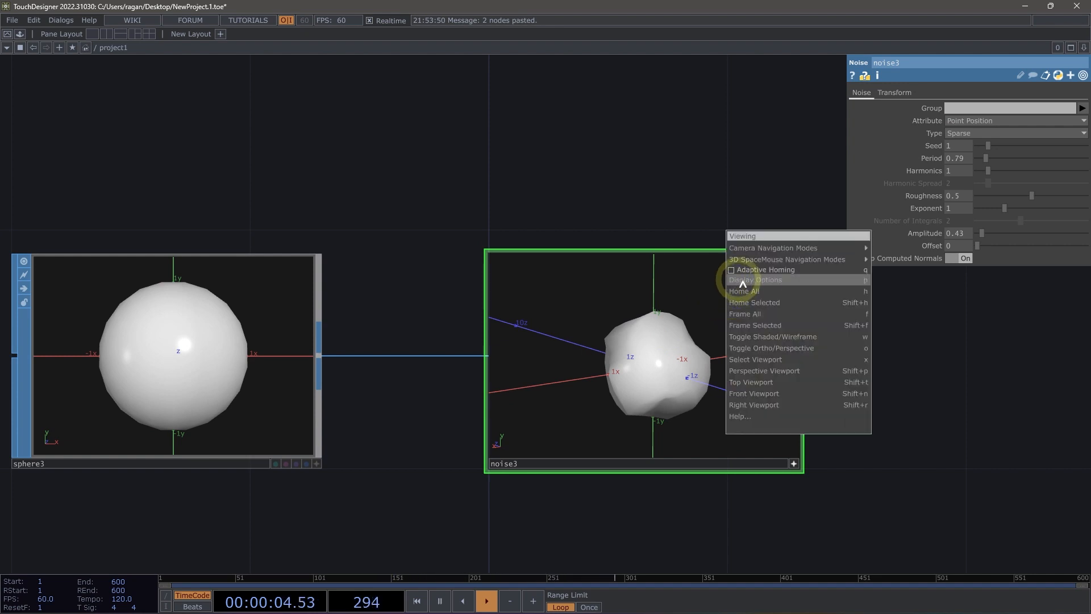
pyautogui.click(776, 282)
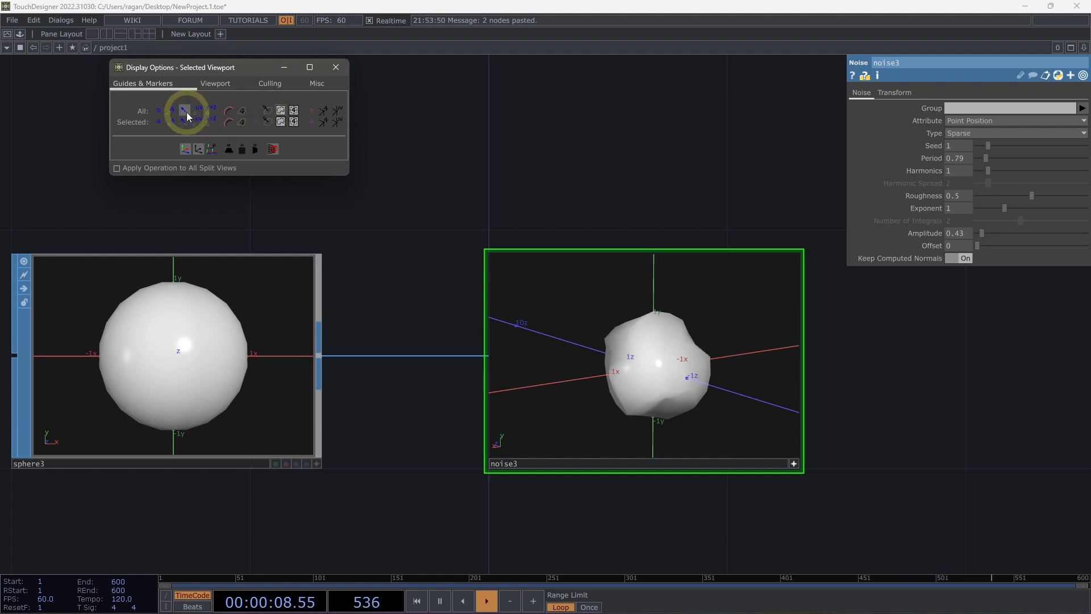
pyautogui.moveTo(709, 370); pyautogui.dragTo(733, 366)
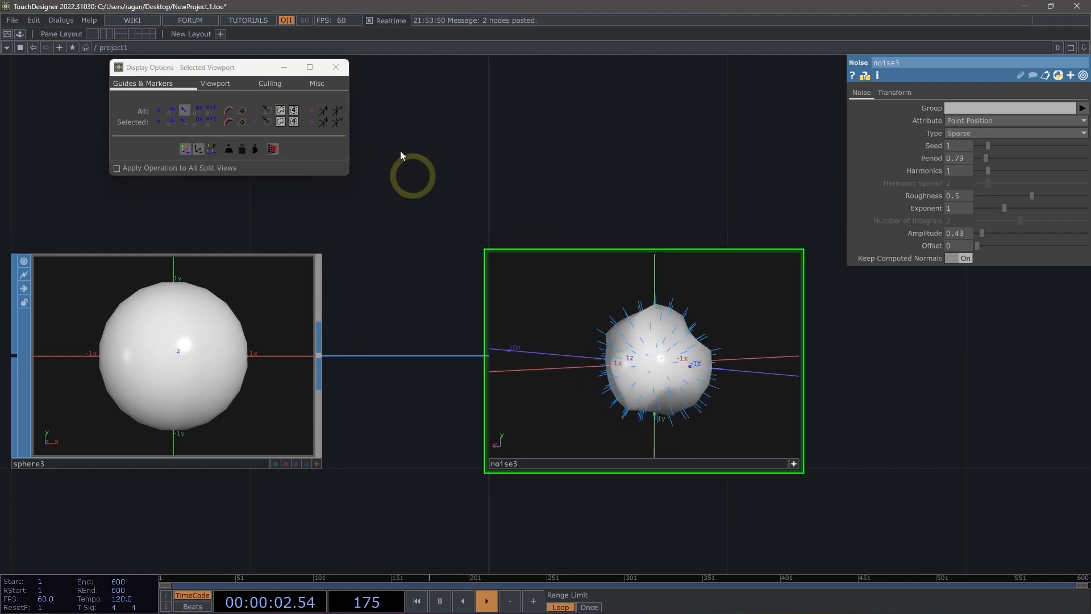
pyautogui.click(336, 68)
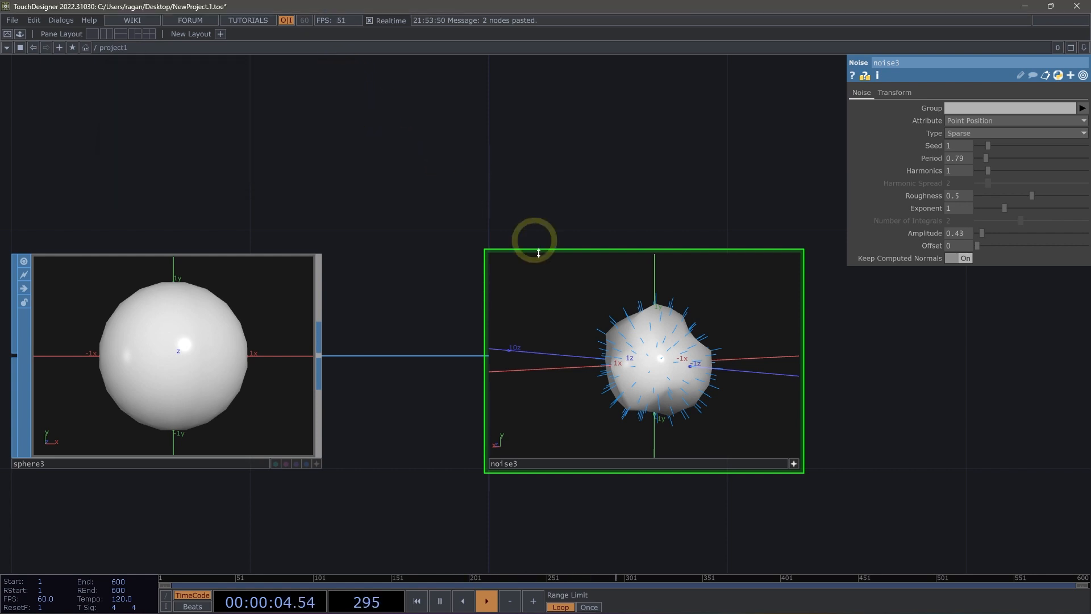
pyautogui.moveTo(662, 392); pyautogui.dragTo(713, 392)
pyautogui.moveTo(691, 397); pyautogui.dragTo(689, 347, button='middle')
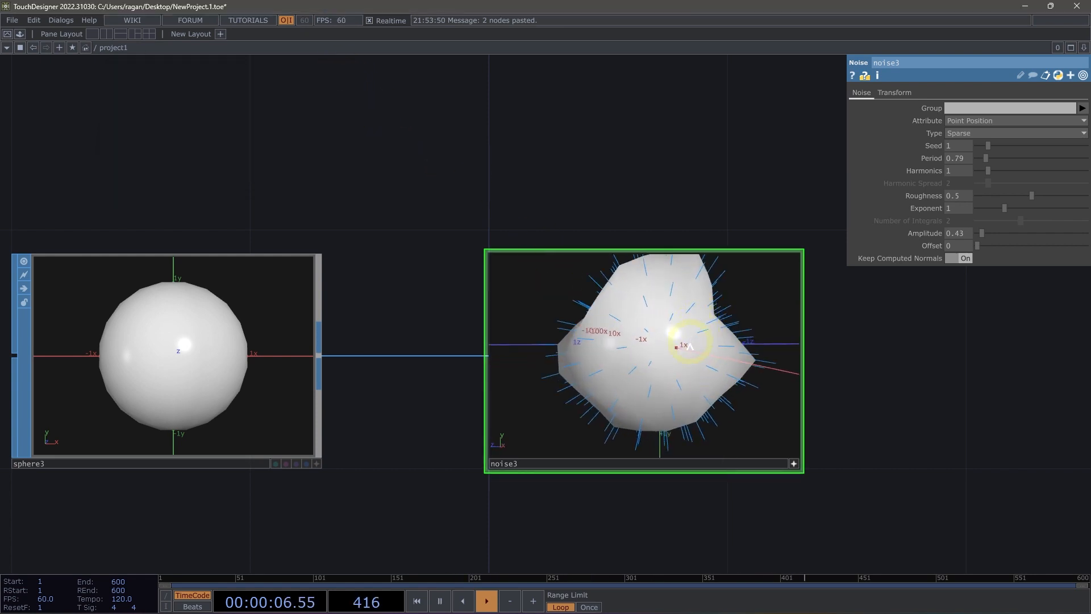
pyautogui.moveTo(679, 359); pyautogui.dragTo(741, 361)
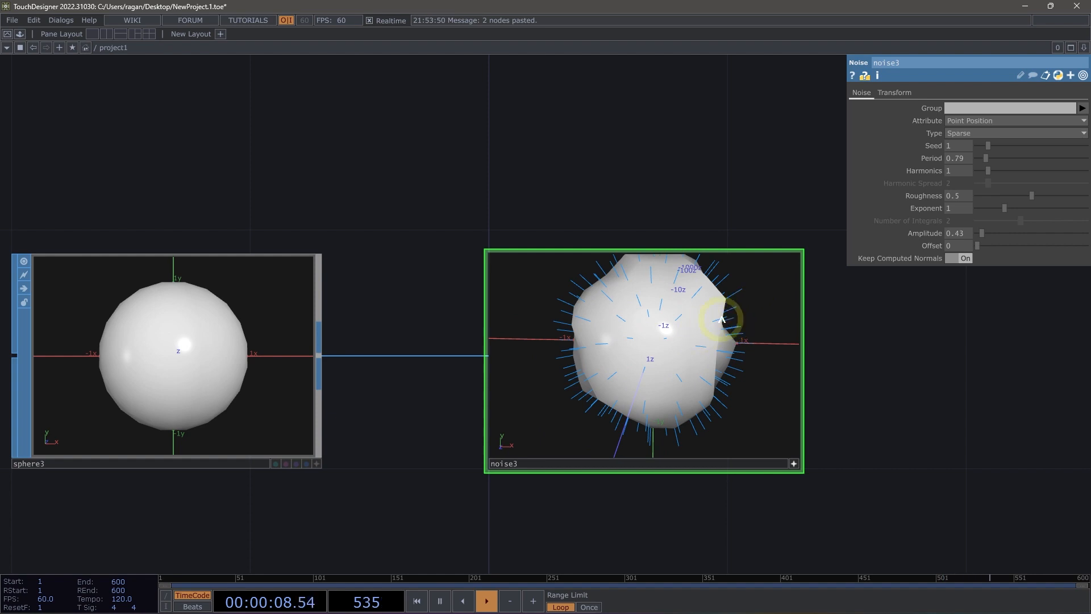
pyautogui.moveTo(676, 329); pyautogui.dragTo(748, 222)
# Animate the copied noise by setting its Z translate to the expression absTime.seconds, and inspect the moving normals.
pyautogui.click(893, 93)
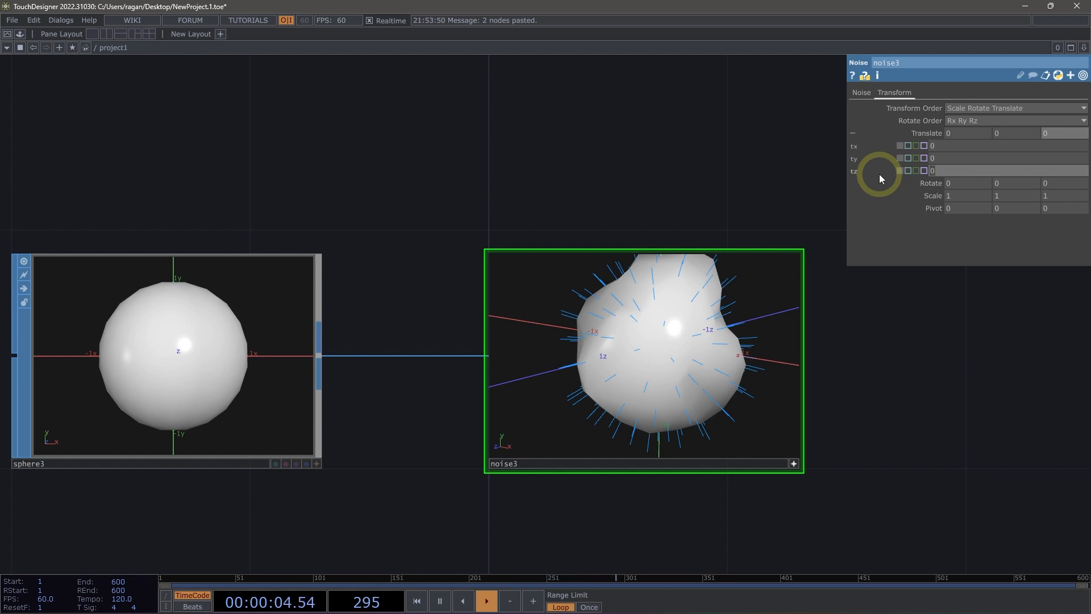
pyautogui.write('abs')
pyautogui.write('Time.seconds')
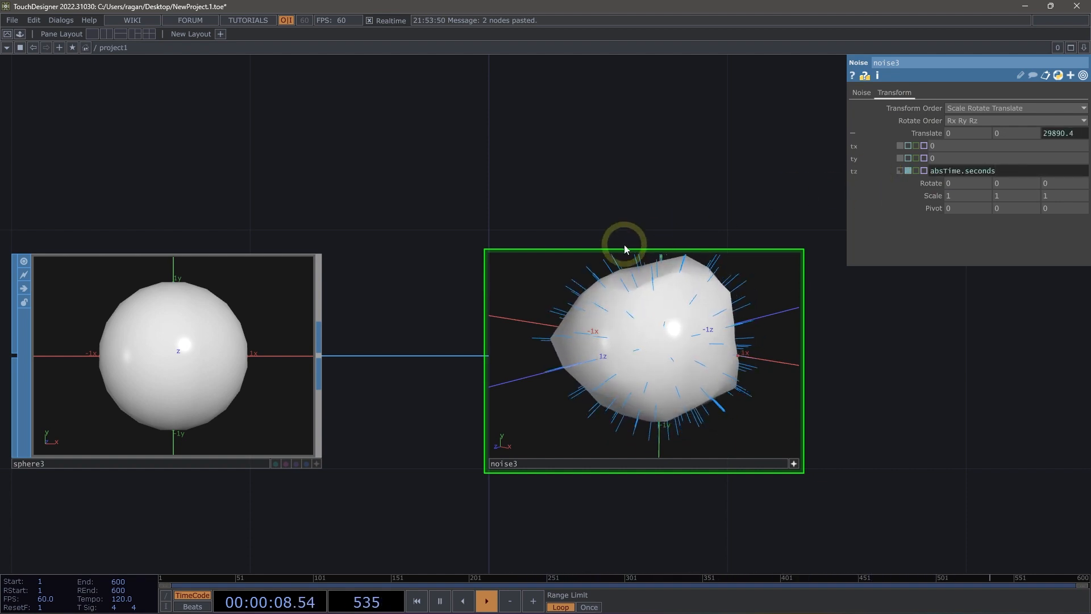
pyautogui.moveTo(725, 342); pyautogui.dragTo(627, 340)
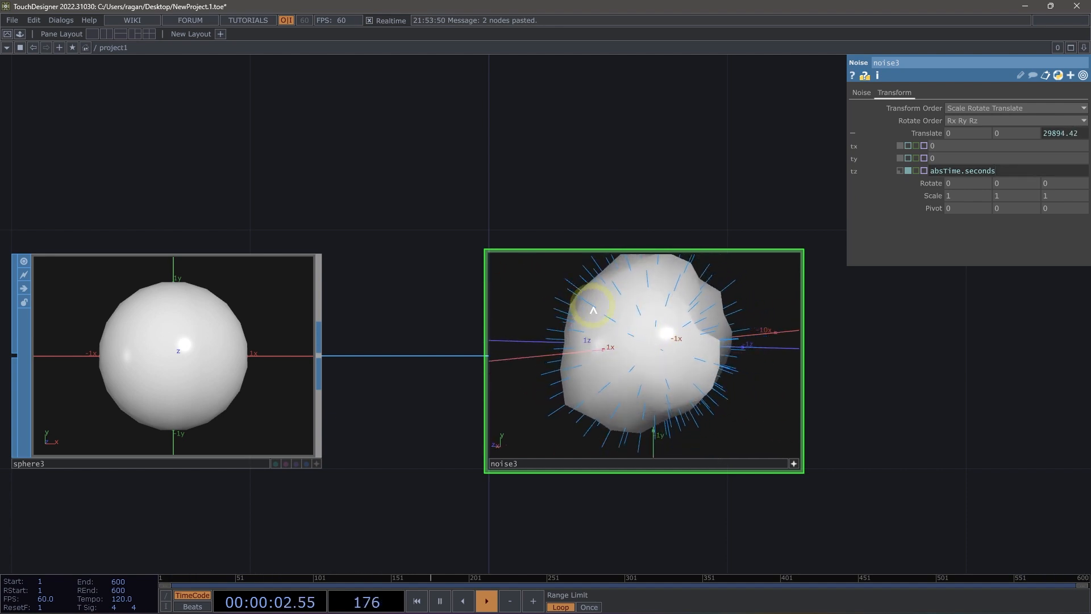
pyautogui.moveTo(623, 328); pyautogui.dragTo(698, 360)
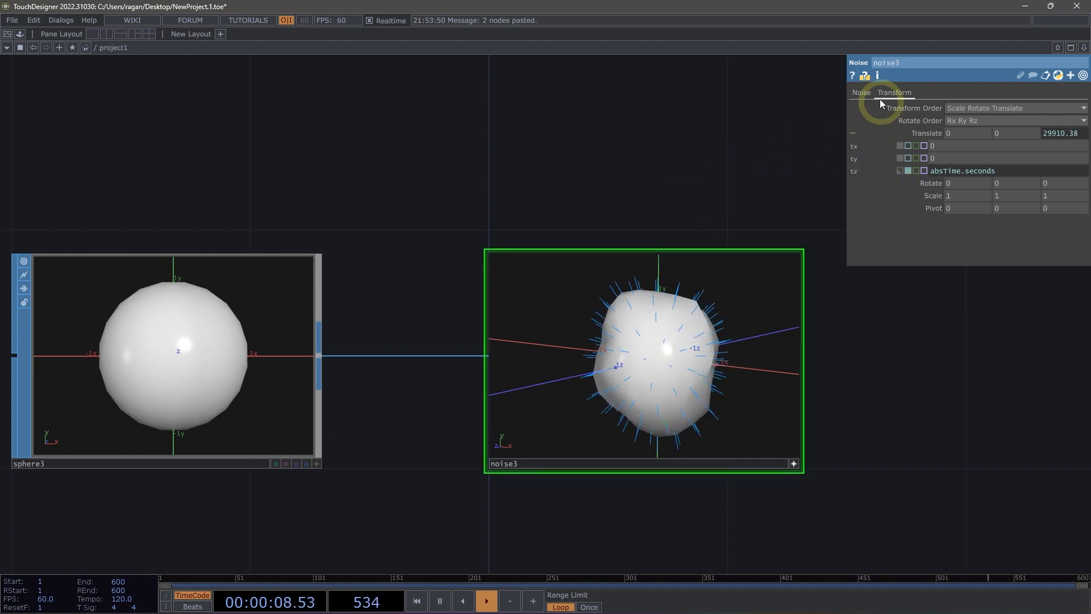
# Set the copied noise's attribute to Point Normals and raise its amplitude to about 1.32.
pyautogui.click(861, 93)
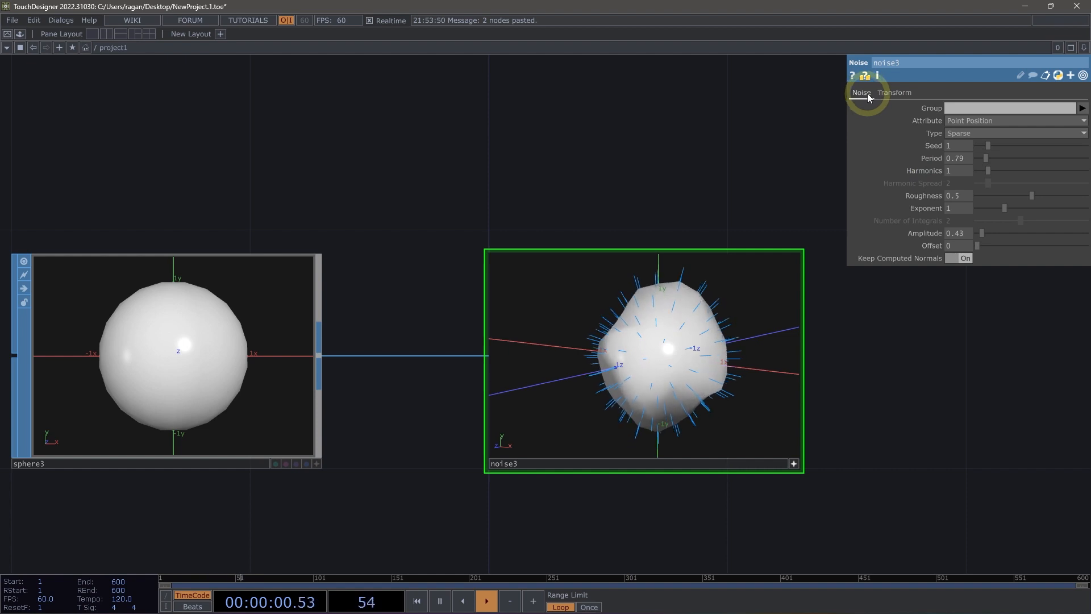
pyautogui.click(963, 121)
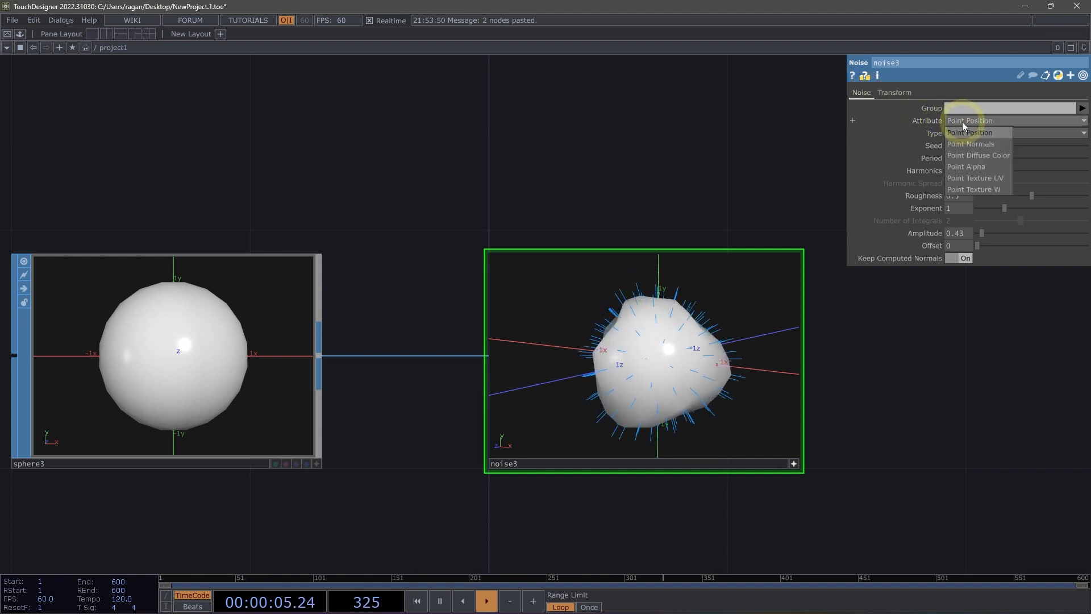
pyautogui.click(986, 144)
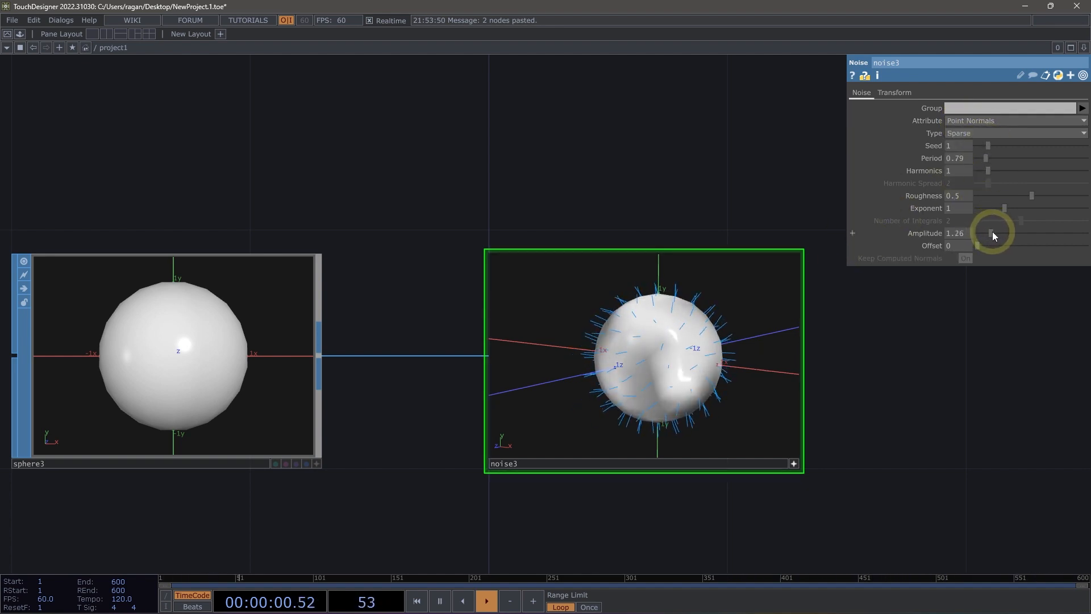
pyautogui.moveTo(994, 230); pyautogui.dragTo(991, 232)
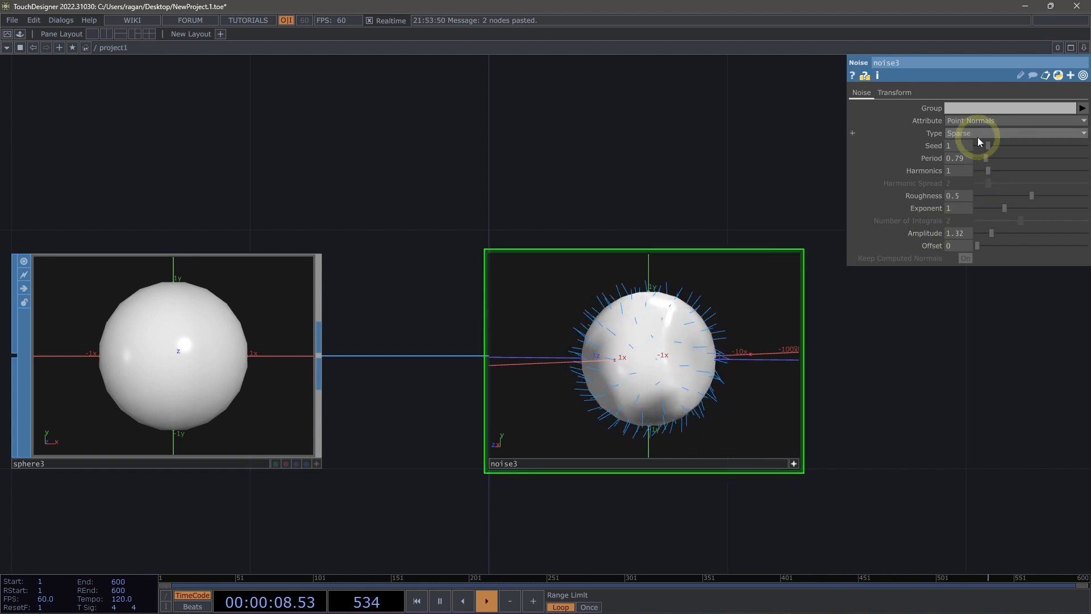
# Change the copied noise's attribute to Point Diffuse Color and inspect the coloured sphere.
pyautogui.click(975, 123)
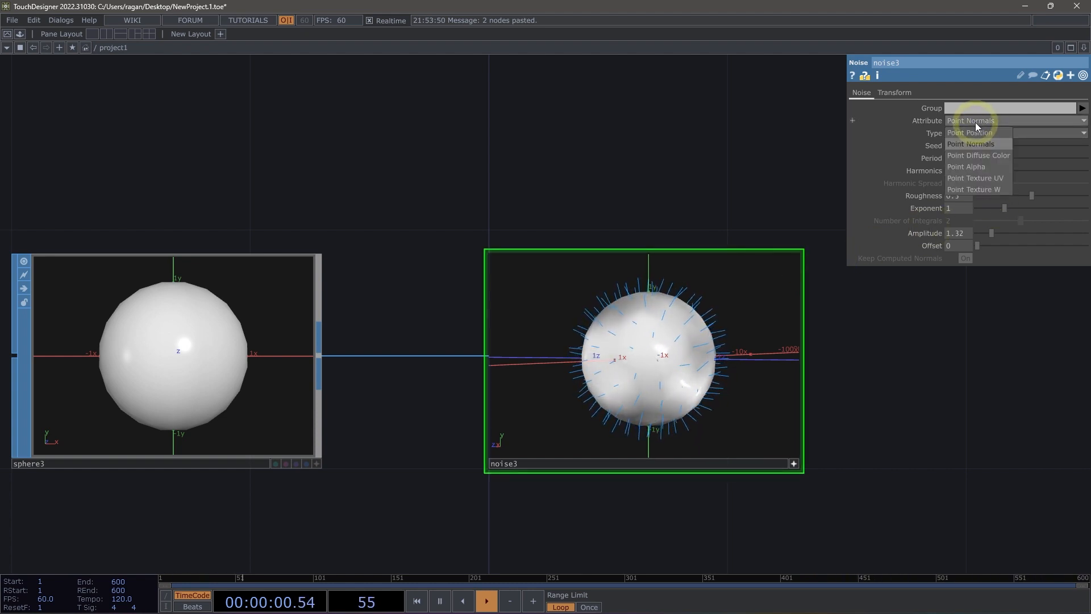
pyautogui.click(982, 153)
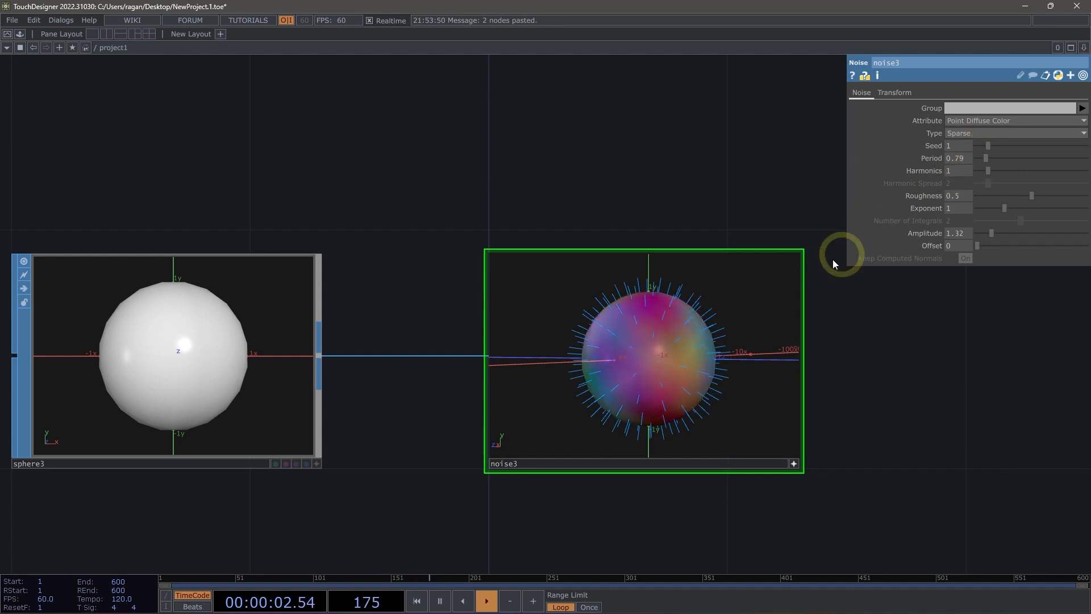
pyautogui.moveTo(735, 363)
pyautogui.mouseDown()
pyautogui.moveTo(692, 360)
pyautogui.moveTo(729, 358)
pyautogui.mouseUp()
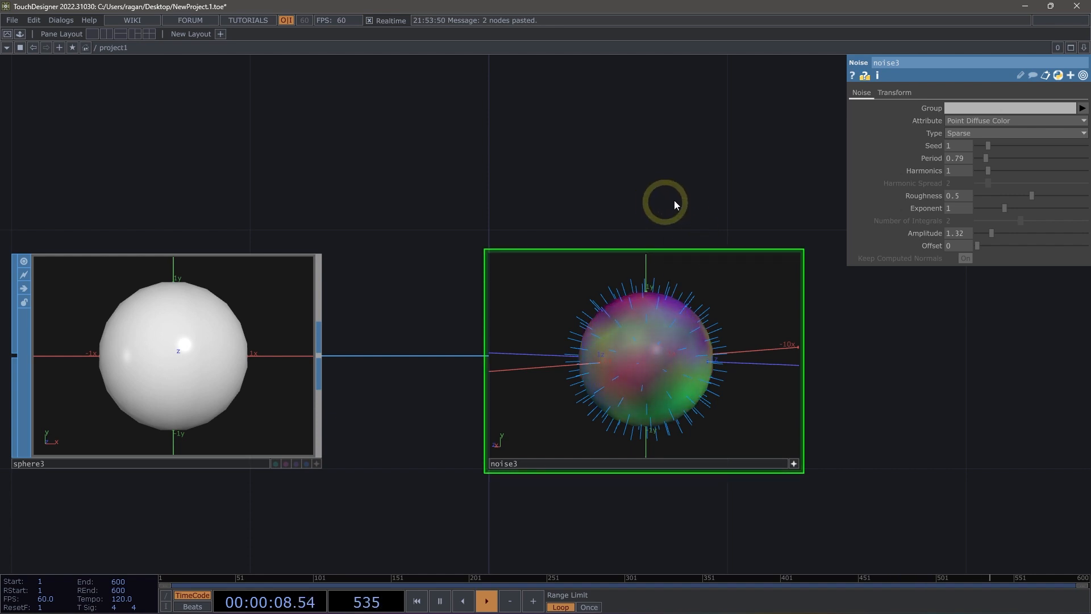
# Add a Grid SOP in the empty space beneath the third sphere.
pyautogui.moveTo(708, 196); pyautogui.dragTo(704, 134)
pyautogui.scroll(-3, 640, 113)
pyautogui.moveTo(612, 454); pyautogui.dragTo(609, 306)
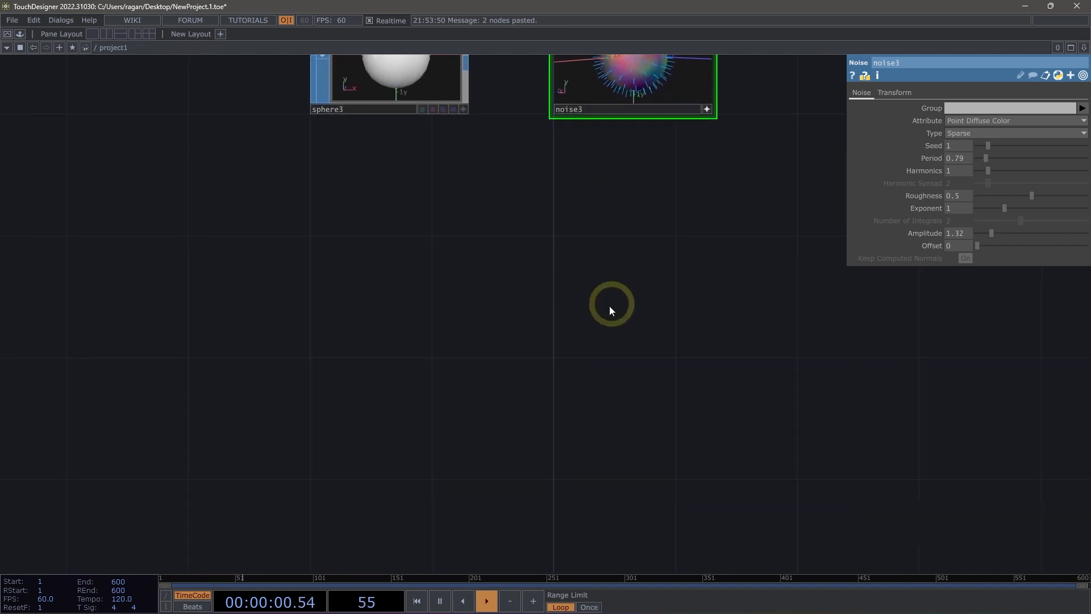
pyautogui.press('Tab')
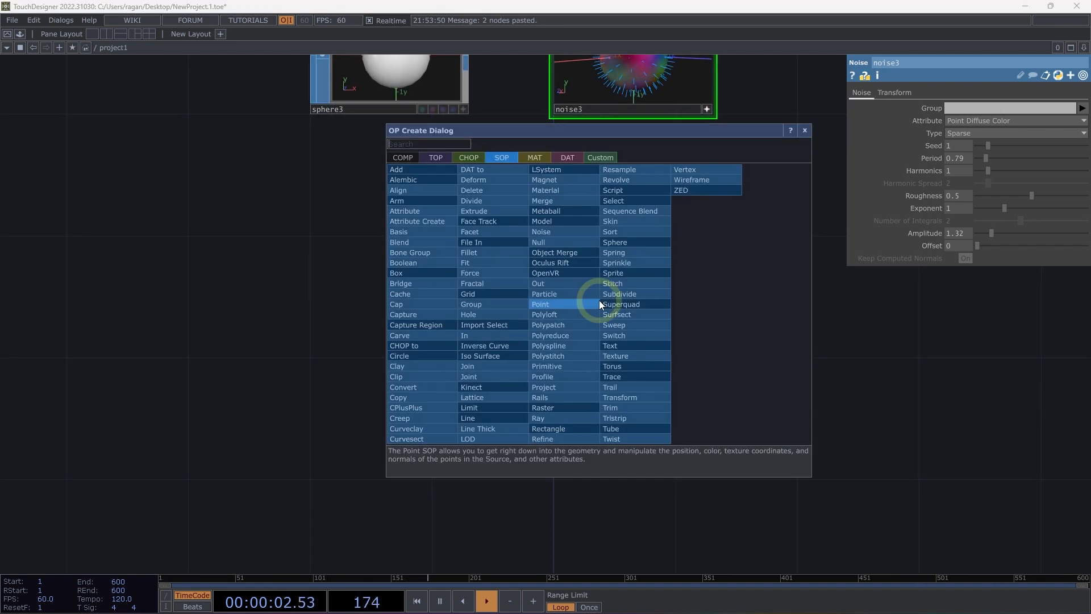
pyautogui.write('gri')
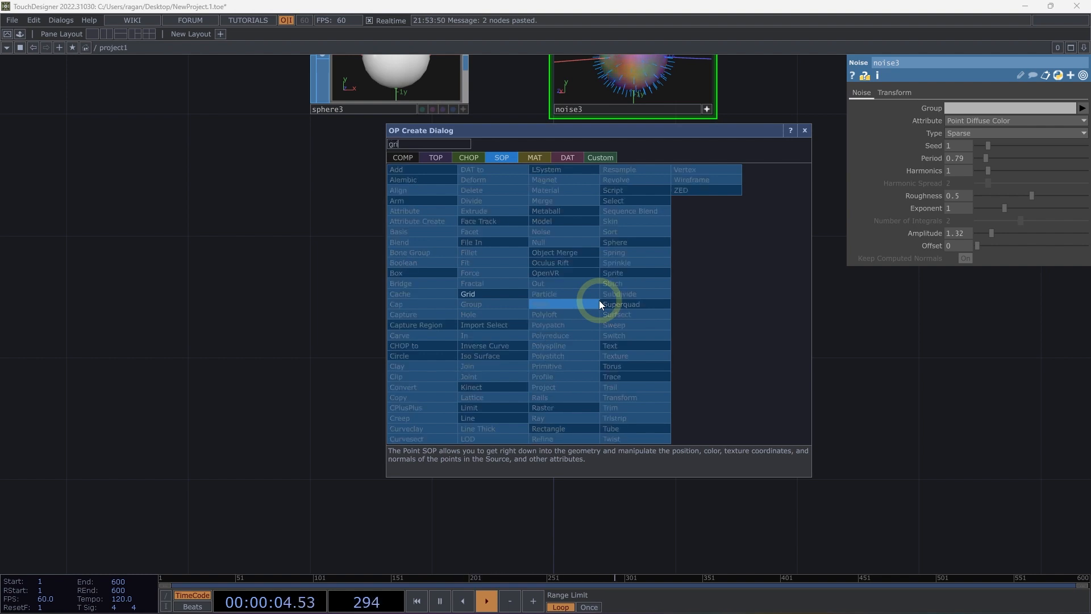
pyautogui.click(501, 295)
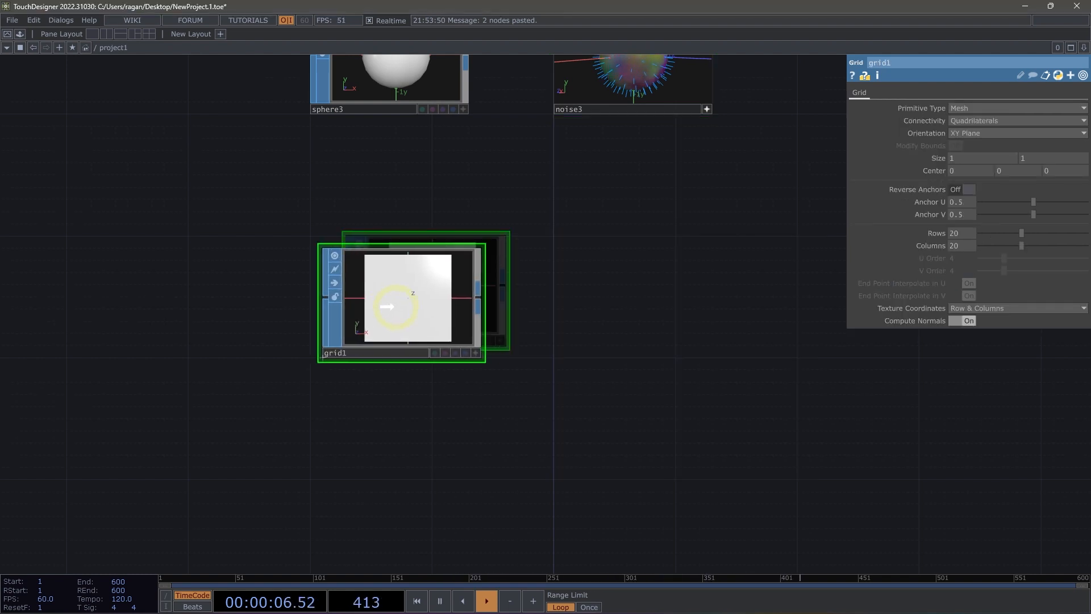
pyautogui.click(465, 304)
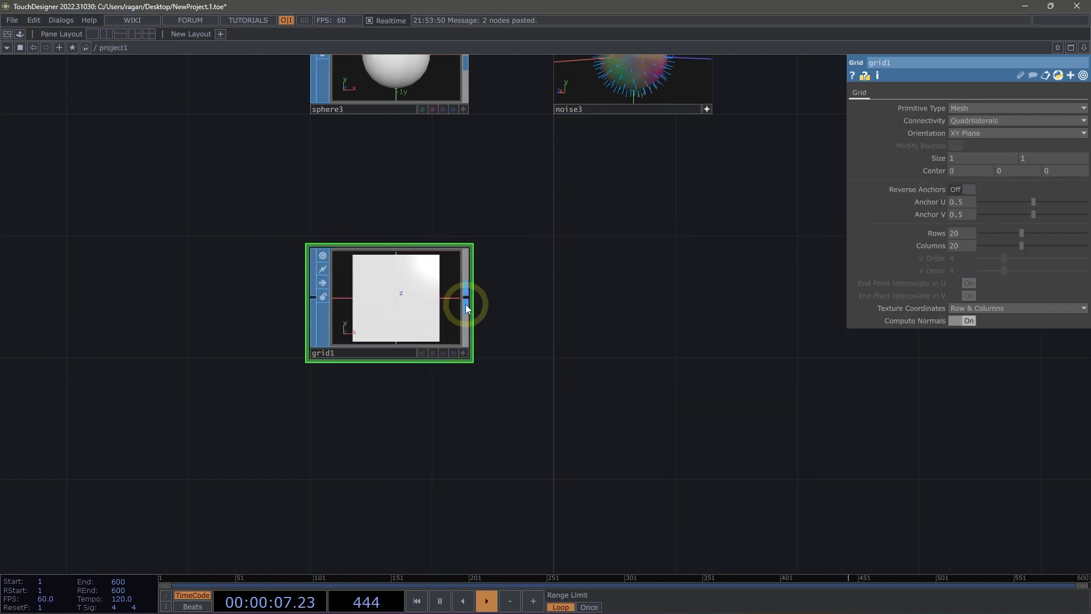
# Set the grid's orientation to ZX Plane and orbit its viewer to an angled view of the plane.
pyautogui.click(962, 139)
pyautogui.click(967, 169)
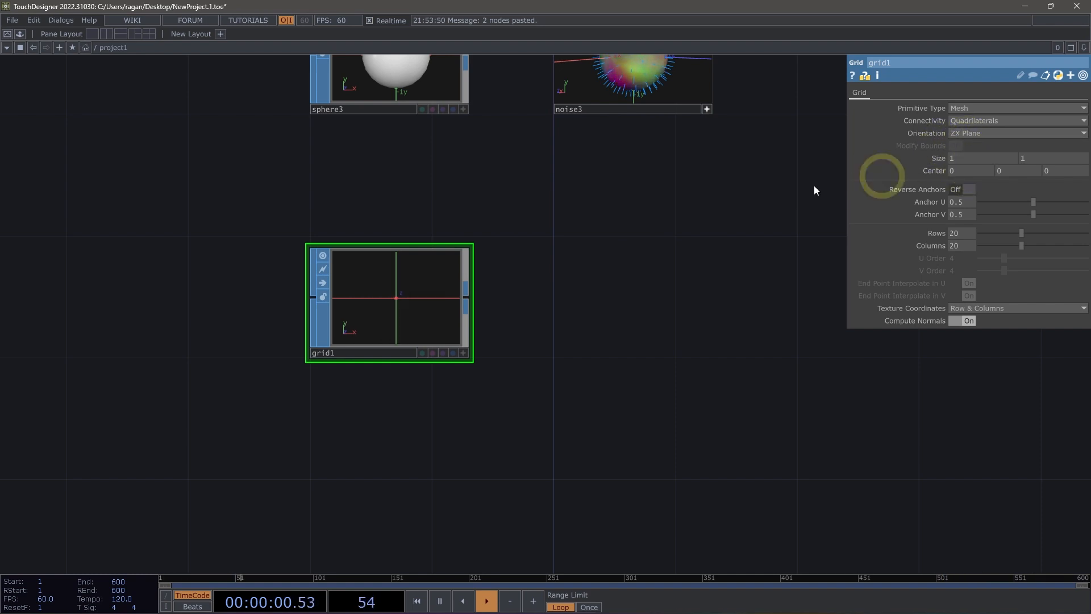
pyautogui.click(394, 294)
pyautogui.moveTo(445, 296); pyautogui.dragTo(442, 323)
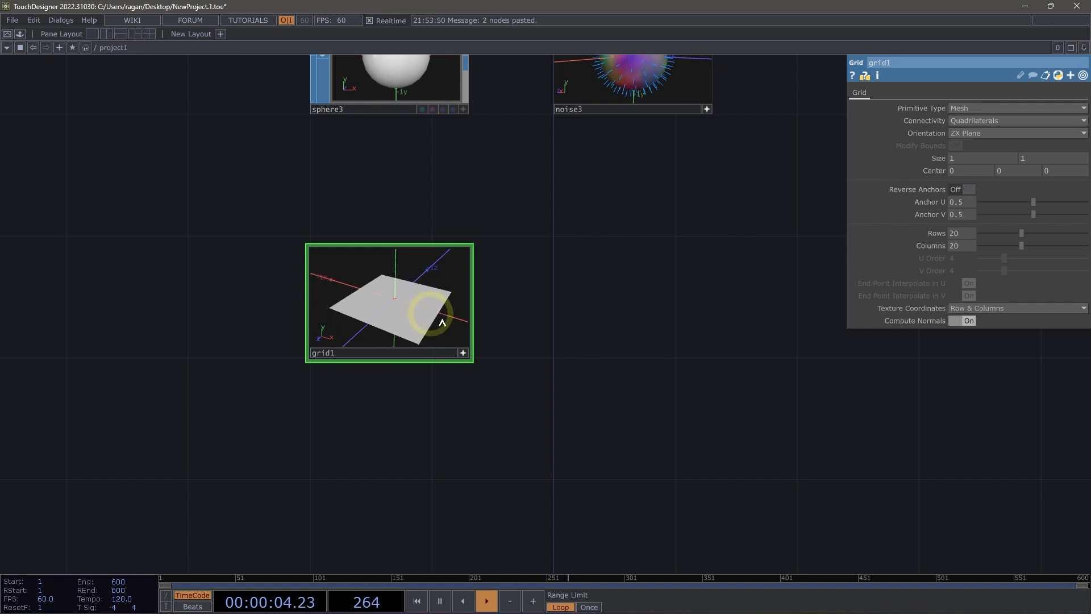
pyautogui.click(465, 353)
# Connect a new Noise SOP to the grid's output and place it beside the grid.
pyautogui.rightClick(470, 296)
pyautogui.write('noi')
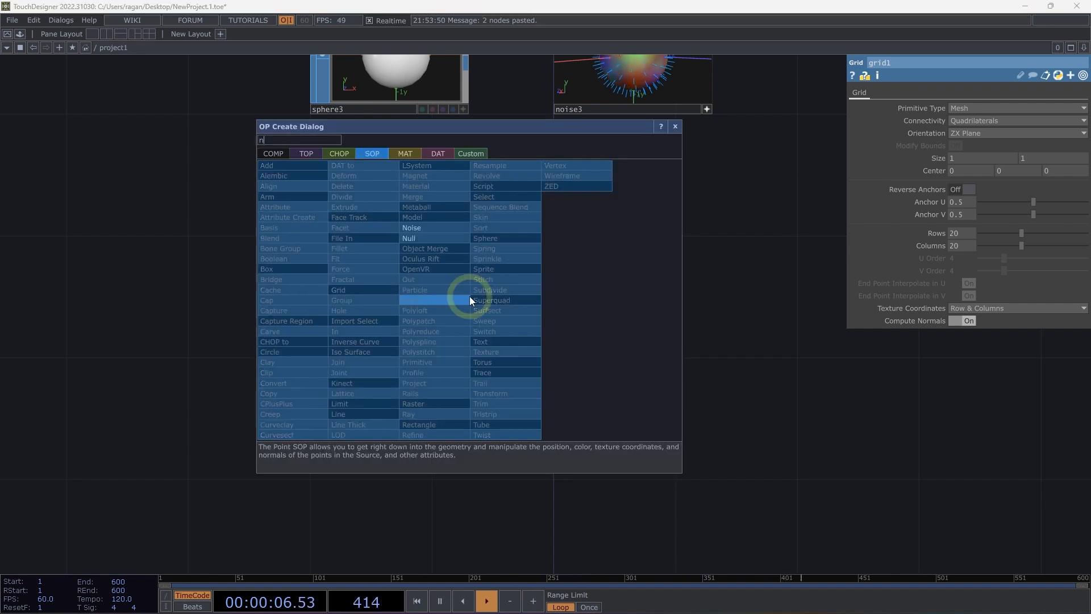
pyautogui.click(437, 231)
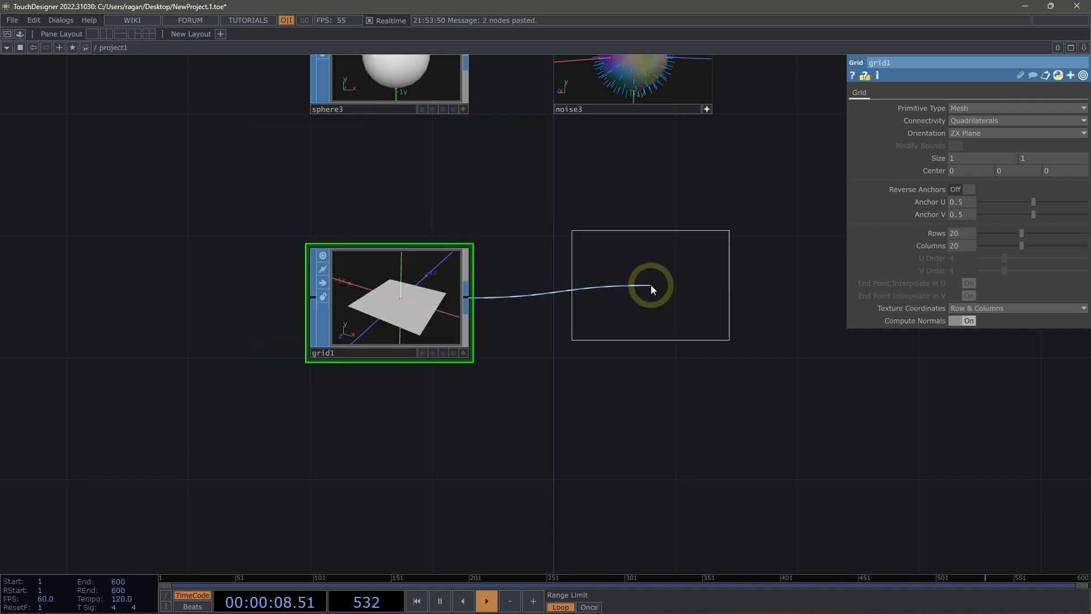
pyautogui.click(641, 289)
pyautogui.moveTo(641, 289); pyautogui.dragTo(623, 310)
# Change the grid's primitive type to Polygon and set its size to 10 by 10.
pyautogui.click(404, 308)
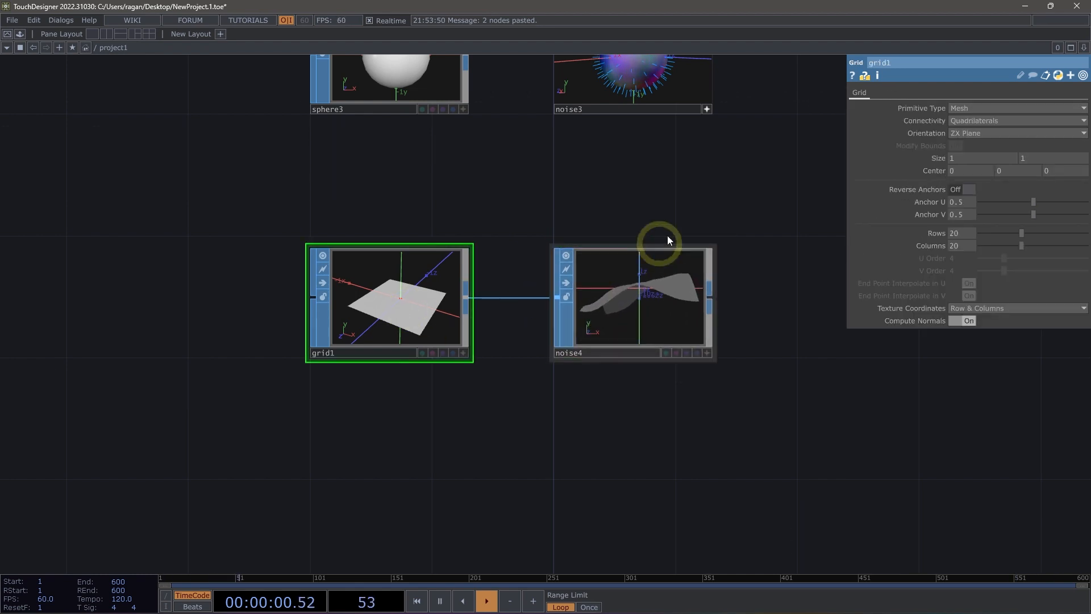
pyautogui.click(989, 108)
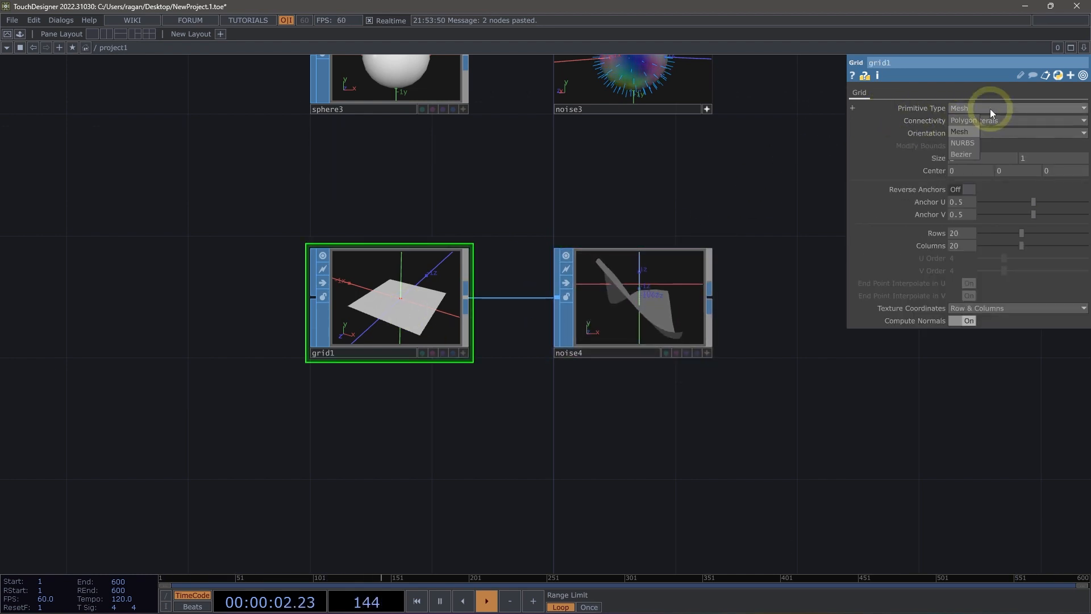
pyautogui.click(962, 121)
pyautogui.moveTo(735, 180); pyautogui.dragTo(654, 186)
pyautogui.scroll(3, 623, 241)
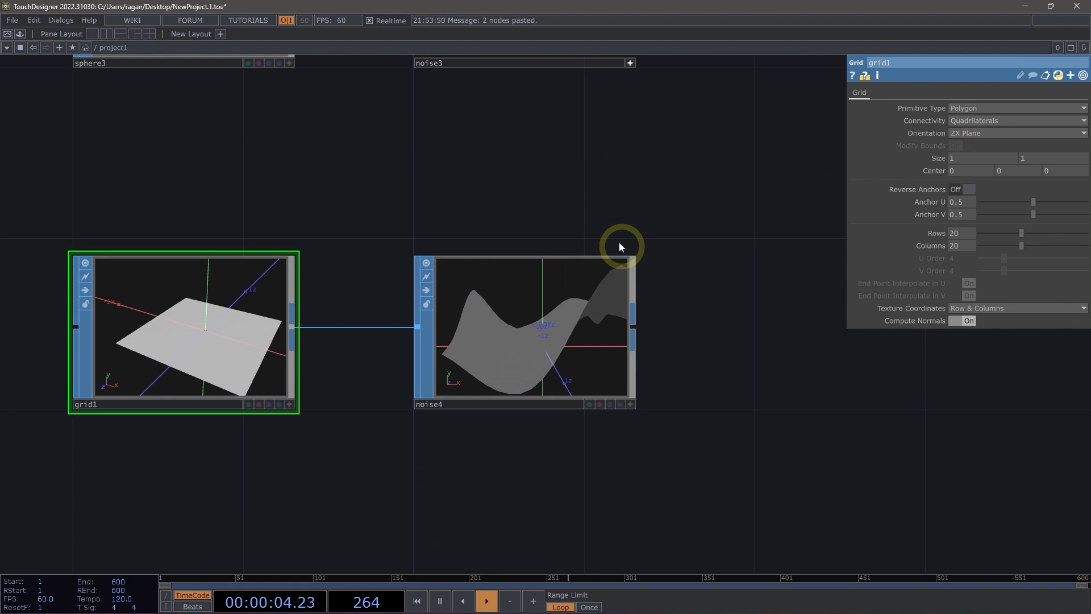
pyautogui.click(967, 158)
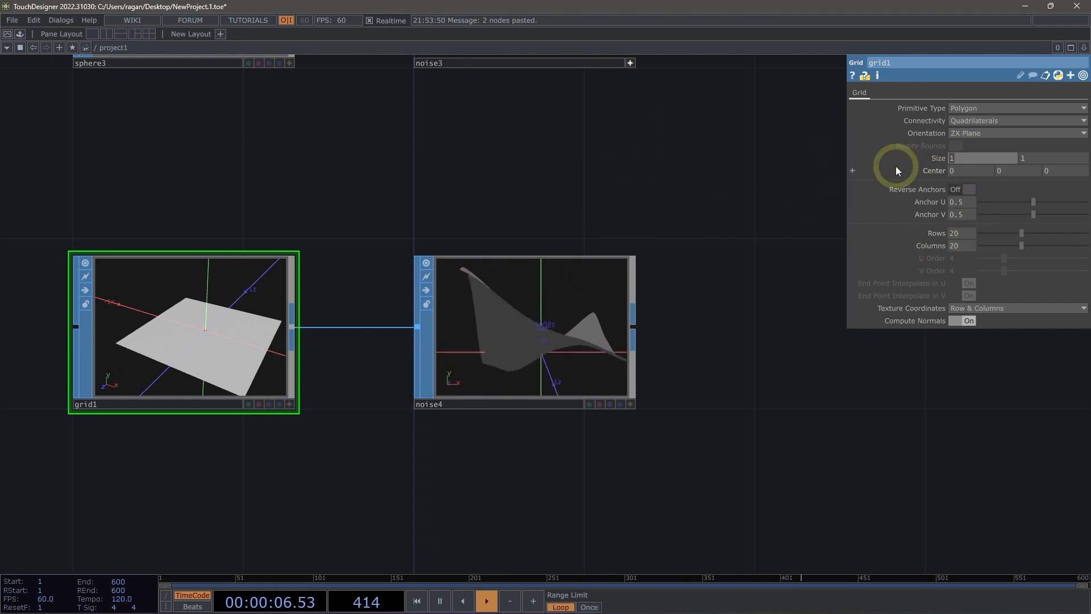
pyautogui.write('10')
pyautogui.press('Tab')
pyautogui.write('10')
pyautogui.press('Return')
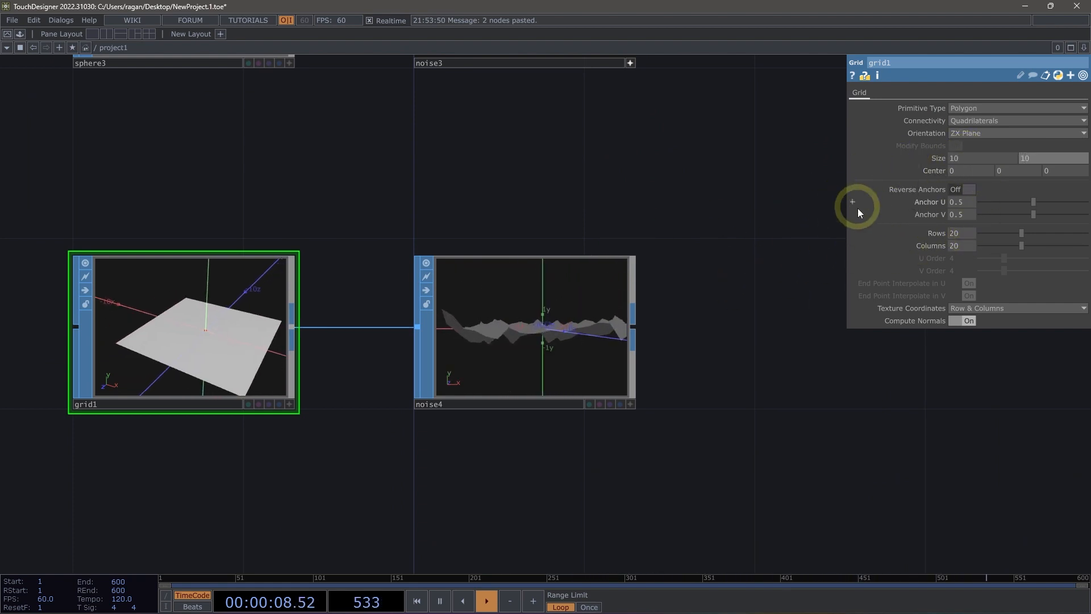
# Clear the absTime.seconds expression from the Z translate of the grid's noise to stop its animation.
pyautogui.moveTo(598, 231); pyautogui.dragTo(735, 319)
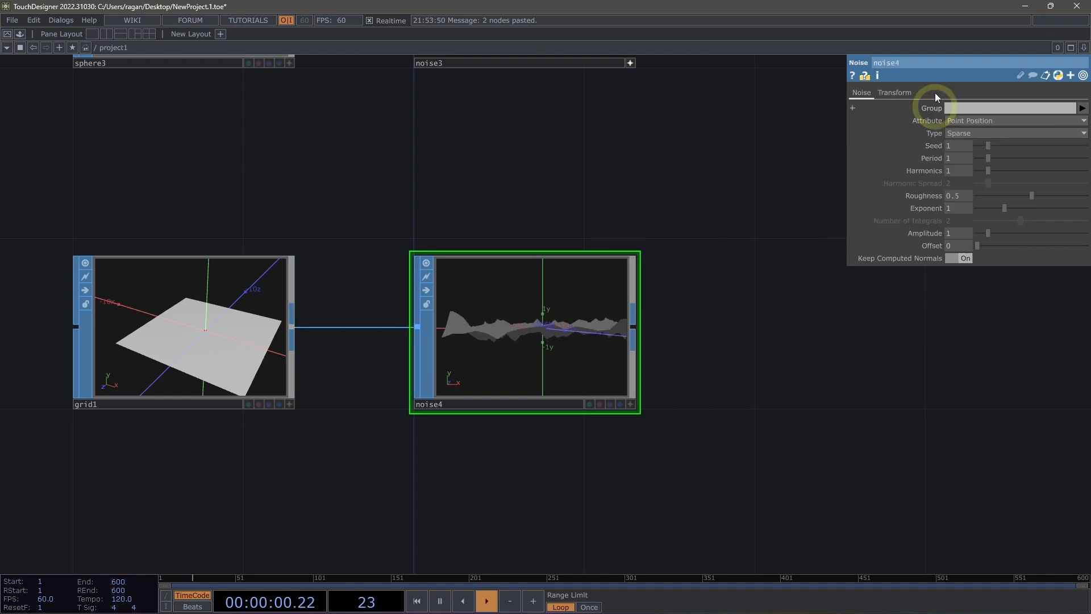
pyautogui.click(896, 92)
pyautogui.click(938, 135)
pyautogui.moveTo(1005, 170); pyautogui.dragTo(846, 173)
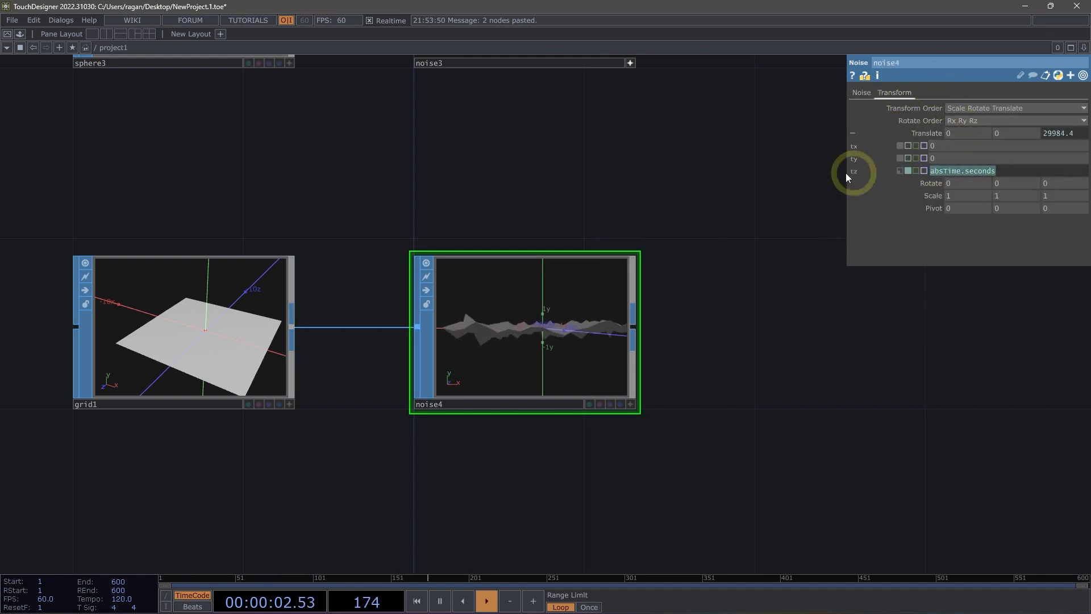
pyautogui.press('BackSpace')
pyautogui.press('Return')
pyautogui.moveTo(743, 241); pyautogui.dragTo(705, 215)
# Connect a Facet SOP to the output of the grid's noise and make its viewer active for a closer view.
pyautogui.rightClick(579, 308)
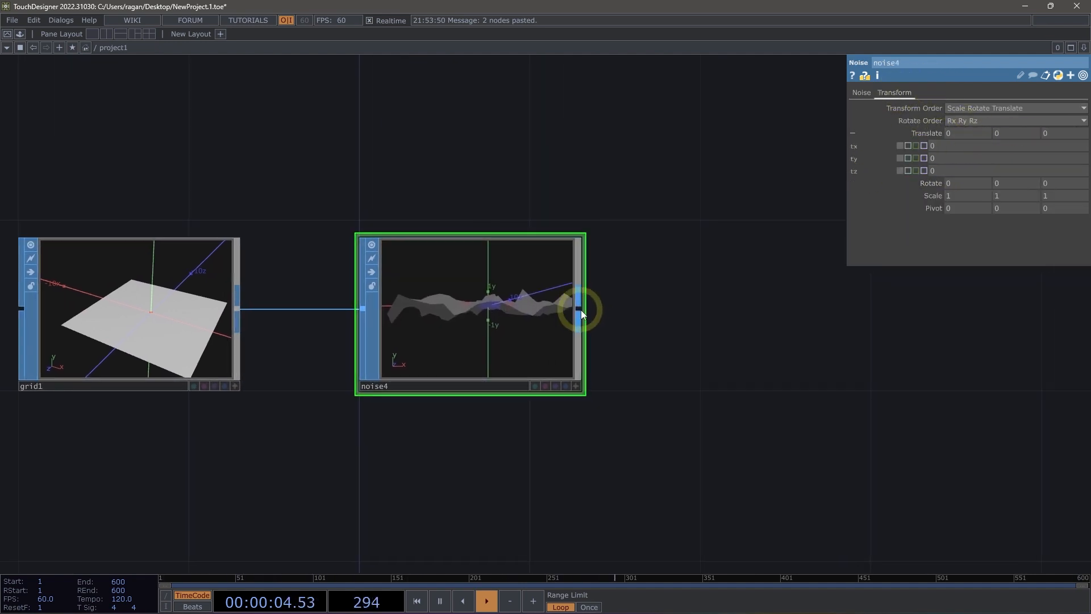
pyautogui.write('face')
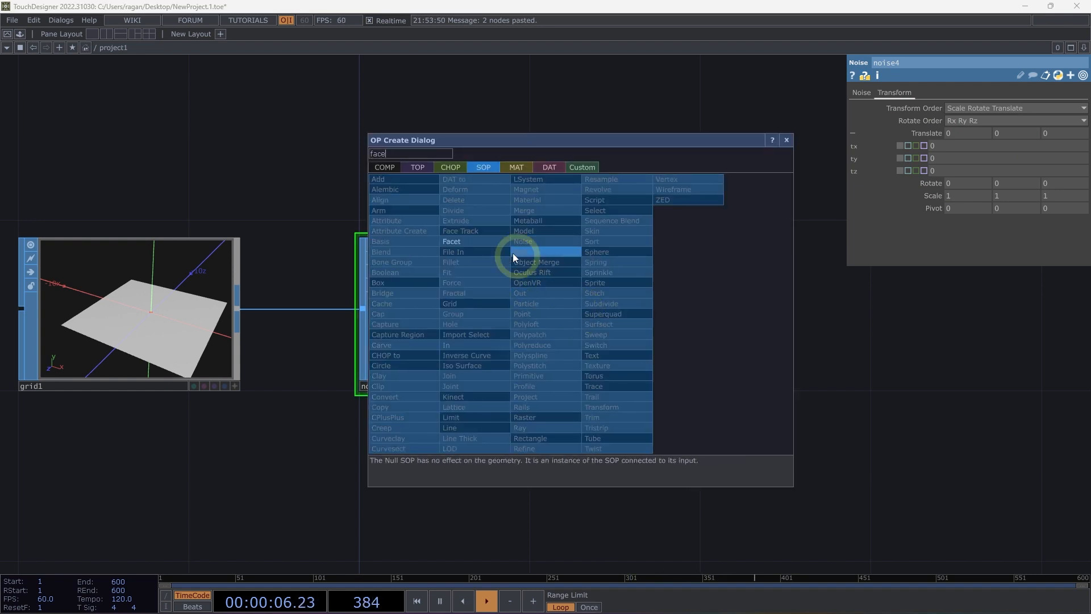
pyautogui.click(482, 240)
pyautogui.click(793, 301)
pyautogui.moveTo(790, 440); pyautogui.dragTo(626, 440)
pyautogui.moveTo(626, 282); pyautogui.dragTo(712, 282)
pyautogui.scroll(3, 700, 315)
pyautogui.press('a')
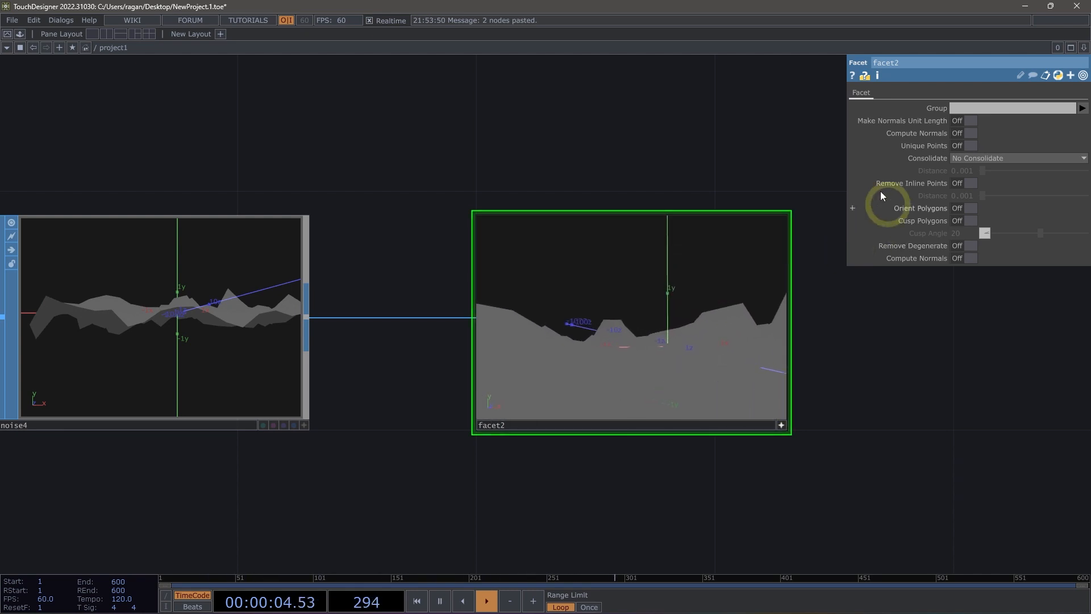
# Turn on Unique Points and the final Compute Normals option on the terrain's facet, and inspect the surface.
pyautogui.click(964, 145)
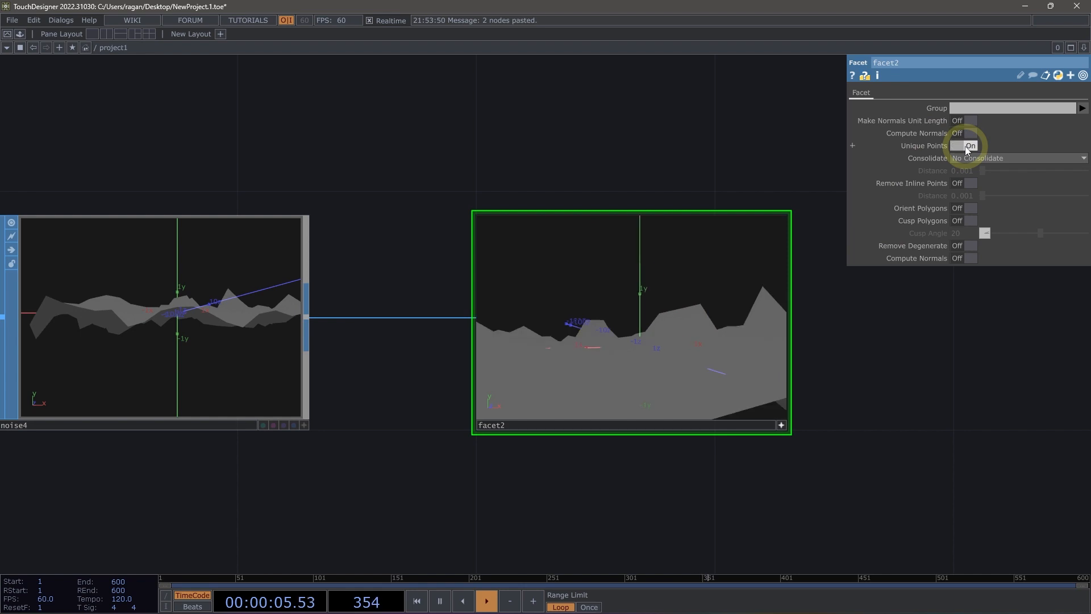
pyautogui.click(964, 258)
pyautogui.moveTo(817, 349); pyautogui.dragTo(918, 363)
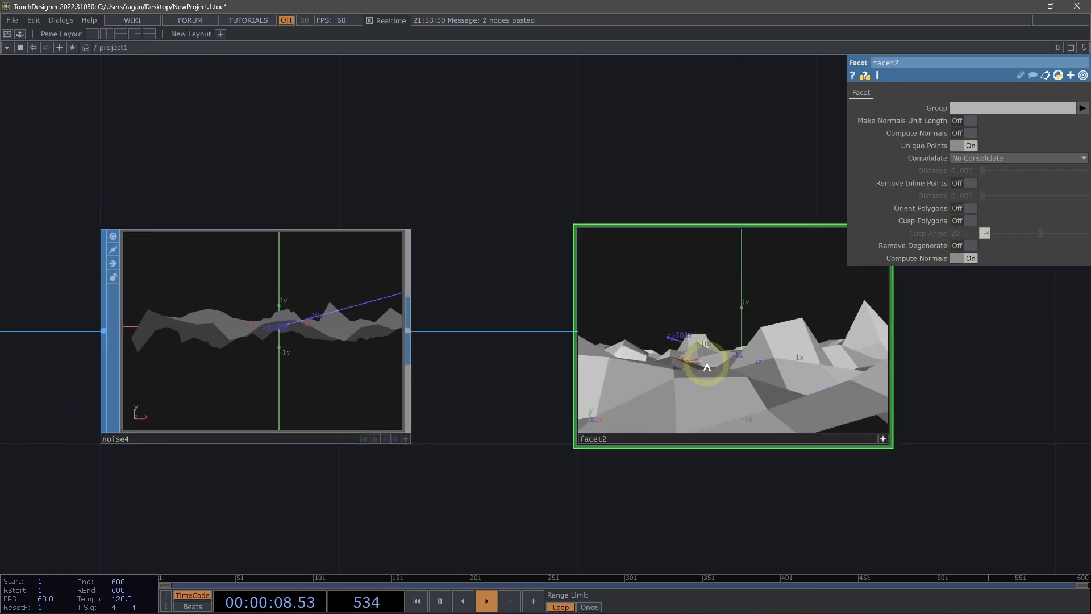
pyautogui.moveTo(707, 366); pyautogui.dragTo(633, 197)
pyautogui.scroll(-3, 699, 224)
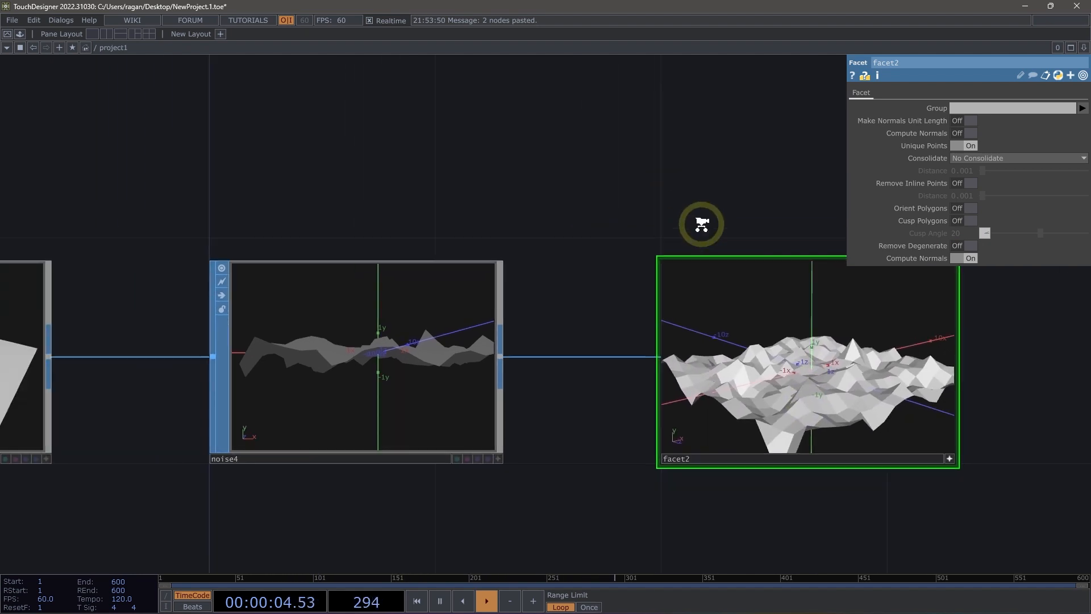
# Set the grid's rows and columns to 80 and inspect the finer faceted terrain up close.
pyautogui.click(121, 341)
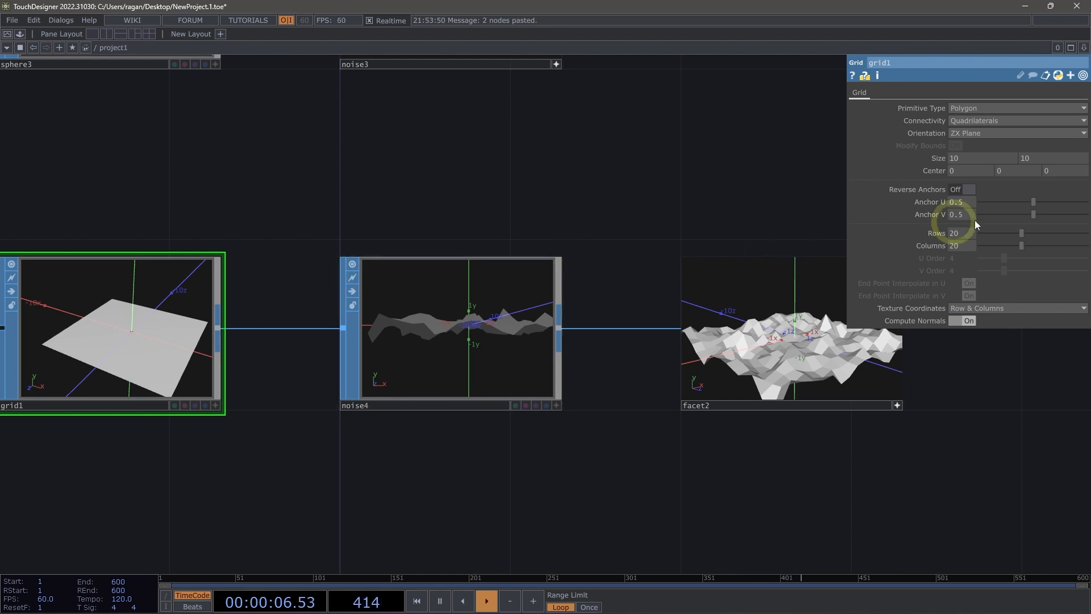
pyautogui.moveTo(1035, 233); pyautogui.dragTo(1060, 234)
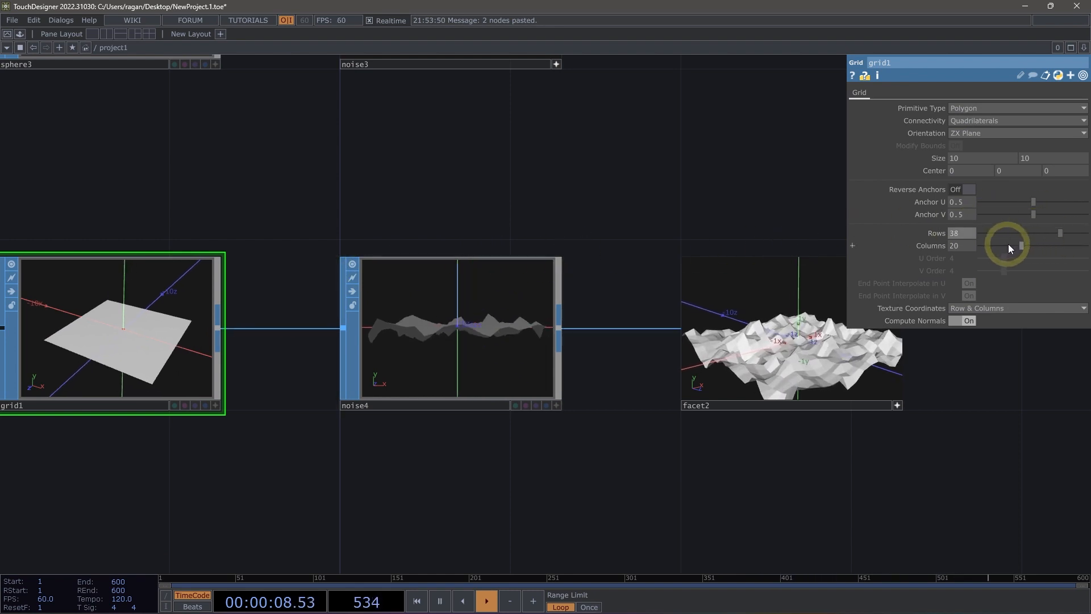
pyautogui.write('80')
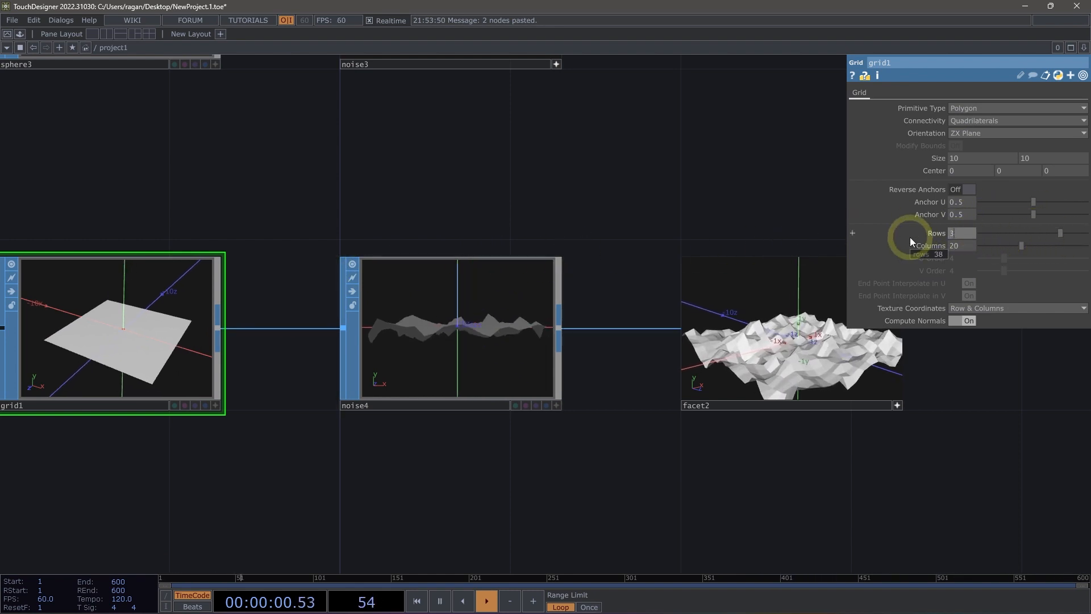
pyautogui.press('Tab')
pyautogui.write('80')
pyautogui.press('Return')
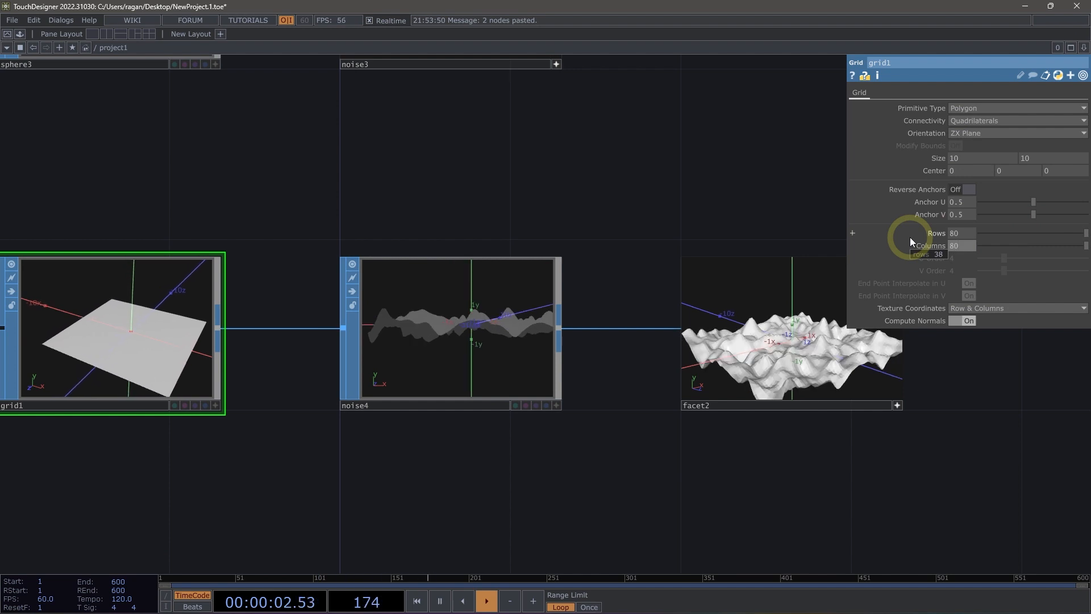
pyautogui.moveTo(855, 456); pyautogui.dragTo(817, 544)
pyautogui.scroll(2, 798, 461)
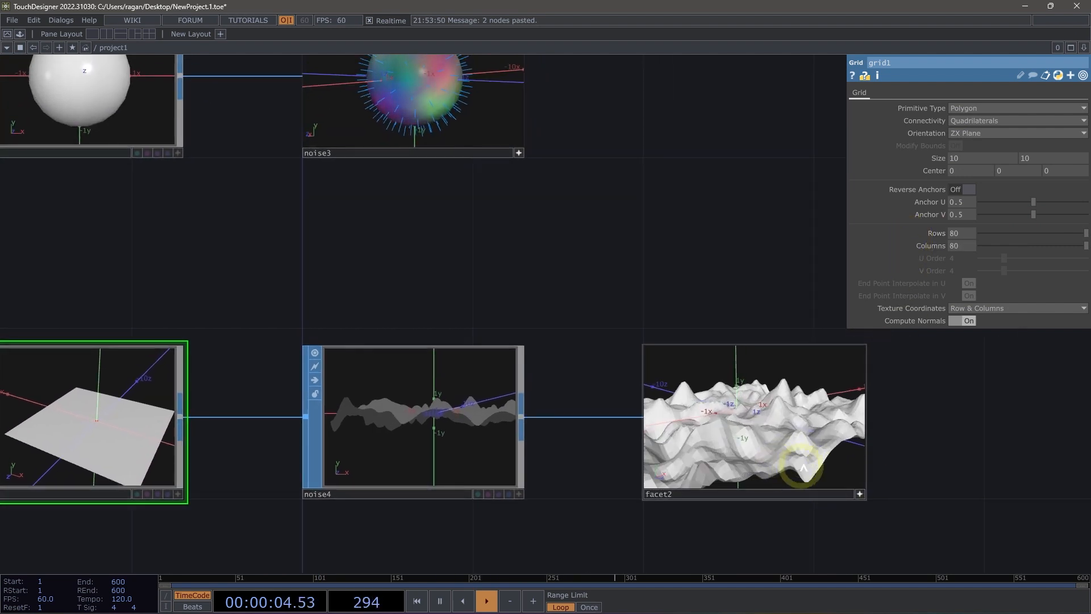
pyautogui.moveTo(947, 444); pyautogui.dragTo(960, 430)
pyautogui.scroll(3, 961, 431)
pyautogui.moveTo(544, 402); pyautogui.dragTo(630, 421)
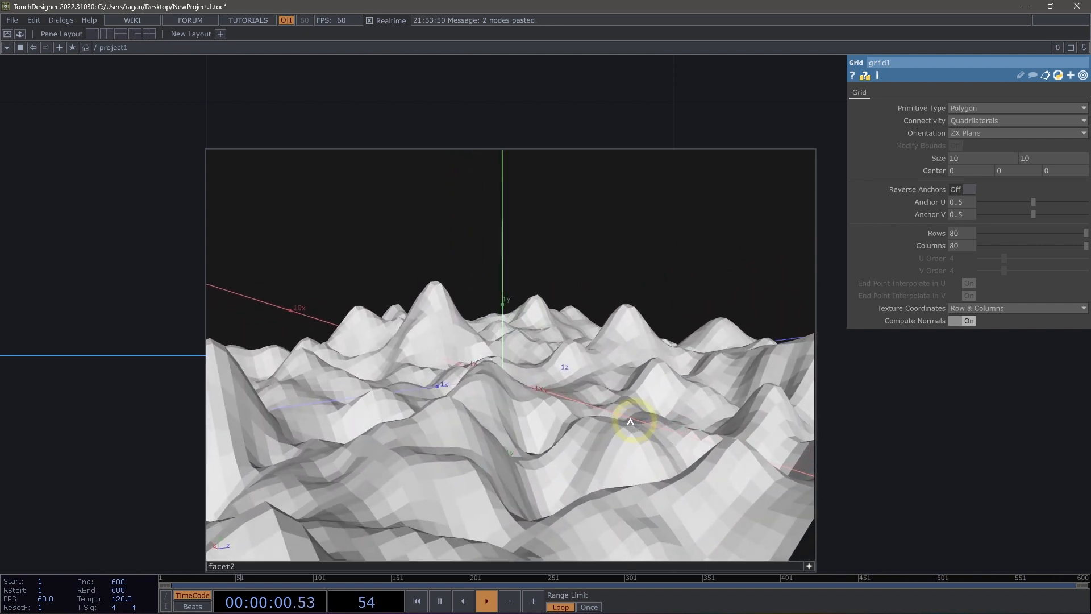
pyautogui.scroll(-3, 841, 406)
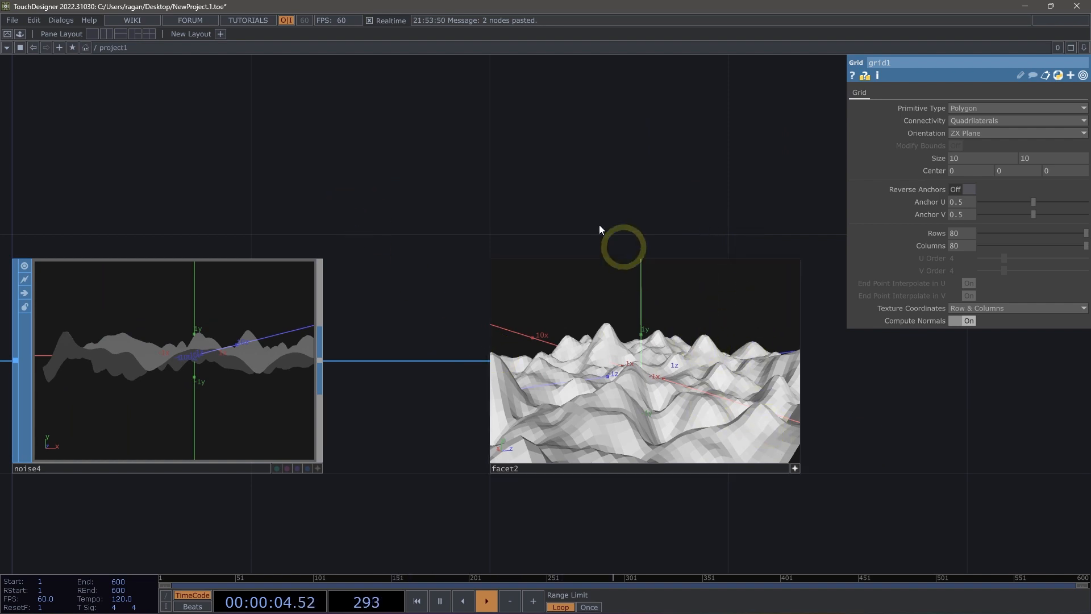
# Turn off Unique Points on the terrain's facet and inspect the shading from several angles.
pyautogui.moveTo(571, 187); pyautogui.dragTo(501, 162)
pyautogui.click(734, 293)
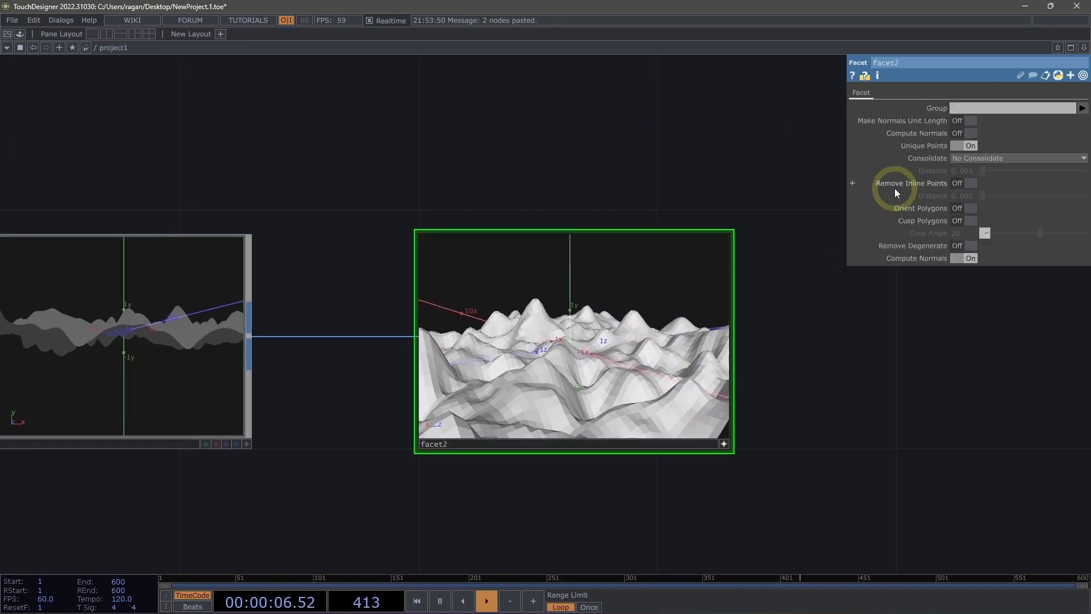
pyautogui.click(974, 149)
pyautogui.moveTo(886, 334); pyautogui.dragTo(1043, 365)
pyautogui.scroll(3, 970, 384)
pyautogui.moveTo(761, 372); pyautogui.dragTo(742, 404)
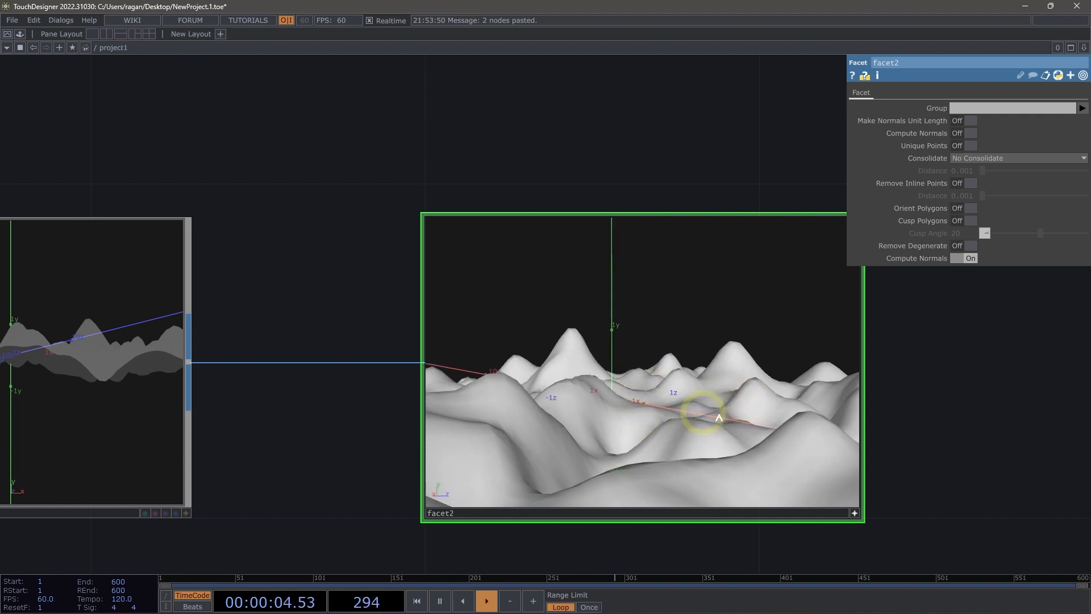
pyautogui.moveTo(672, 358); pyautogui.dragTo(668, 388)
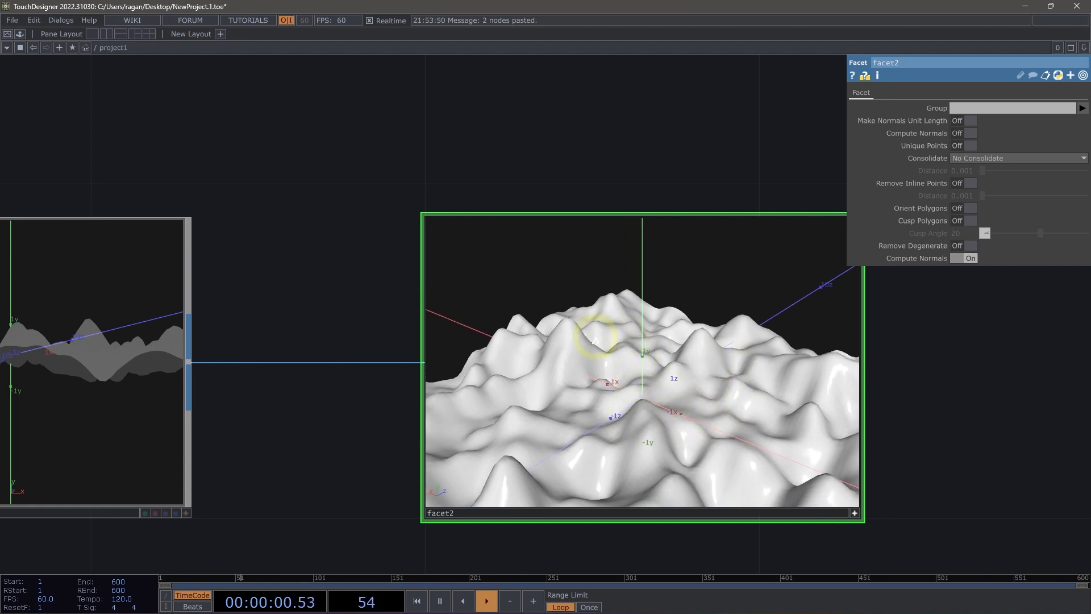
pyautogui.moveTo(594, 170); pyautogui.dragTo(721, 436)
pyautogui.scroll(-5, 588, 199)
pyautogui.scroll(-3, 651, 298)
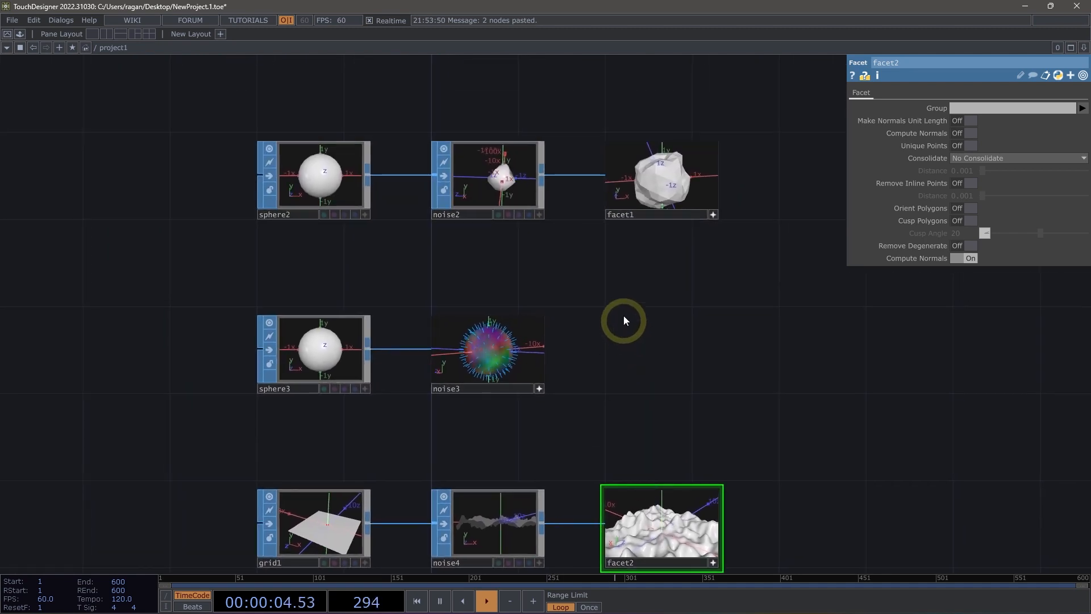